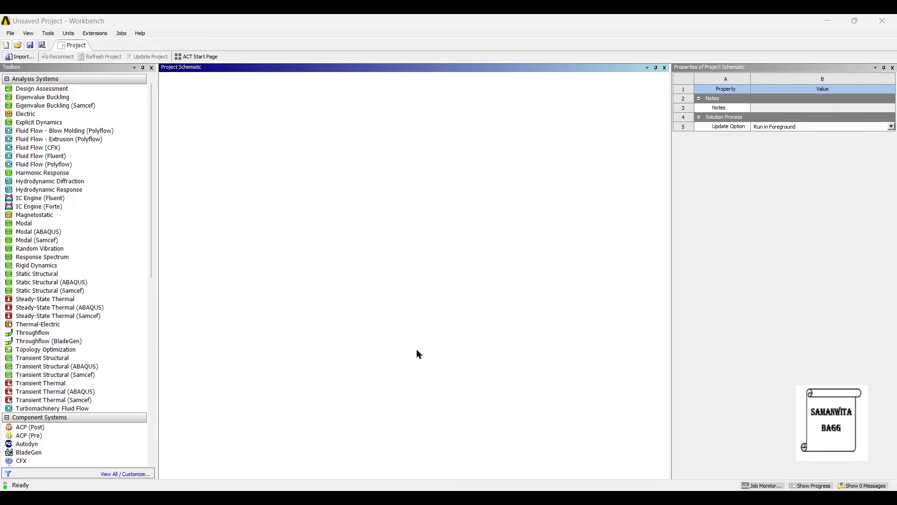
# Place a Steady-State Thermal system from Analysis Systems into the Project Schematic.
pyautogui.moveTo(56, 300); pyautogui.dragTo(268, 306)
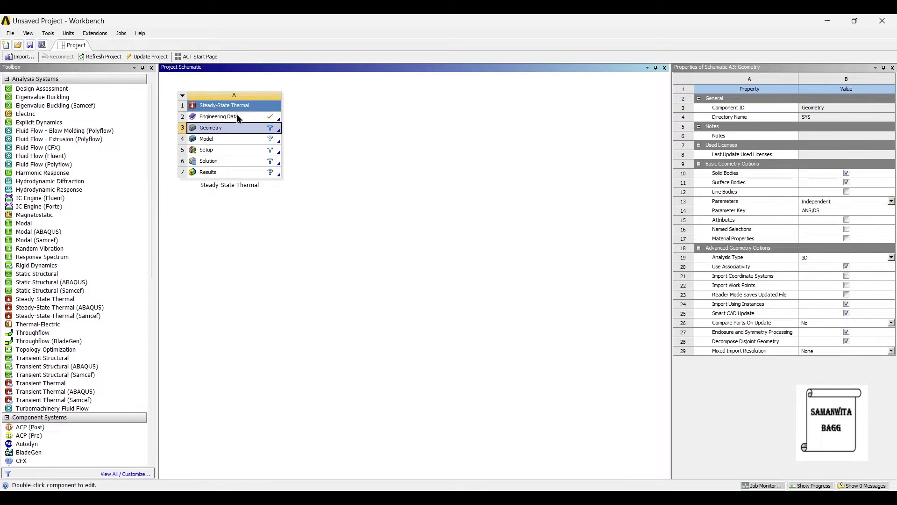
# Add Aluminum Alloy from the General Materials library to Engineering Data, alongside Structural Steel.
pyautogui.doubleClick(236, 121)
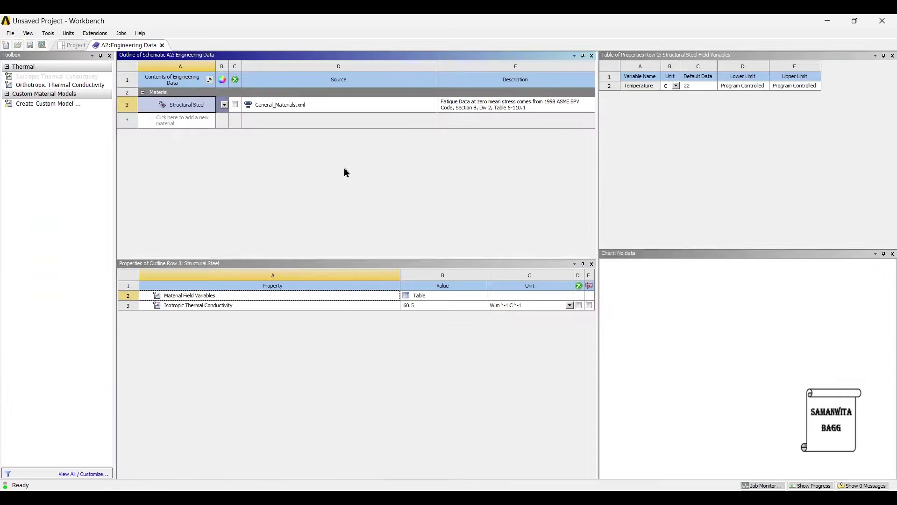
pyautogui.click(124, 59)
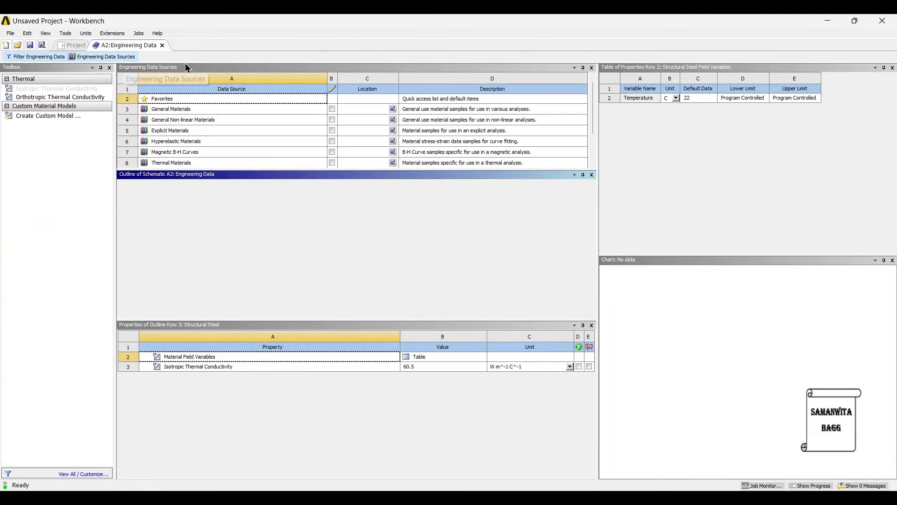
pyautogui.click(191, 109)
pyautogui.scroll(2, 196, 268)
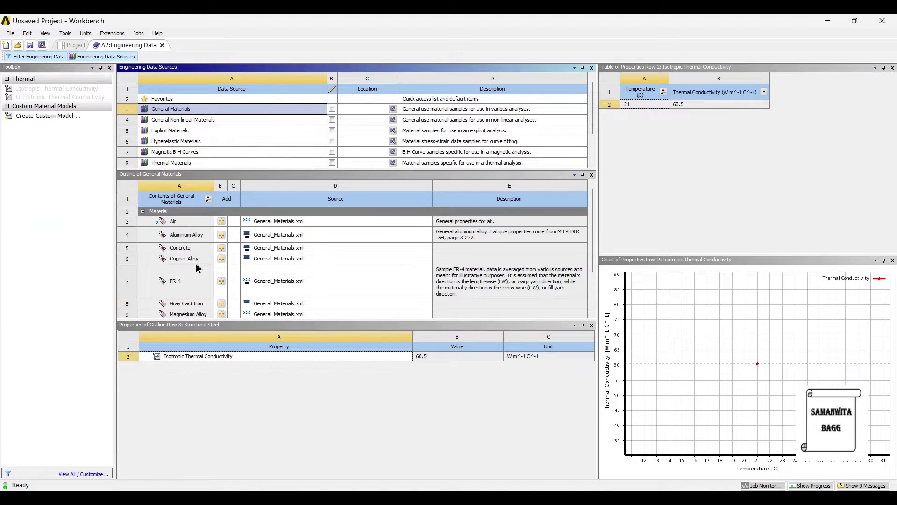
pyautogui.click(222, 235)
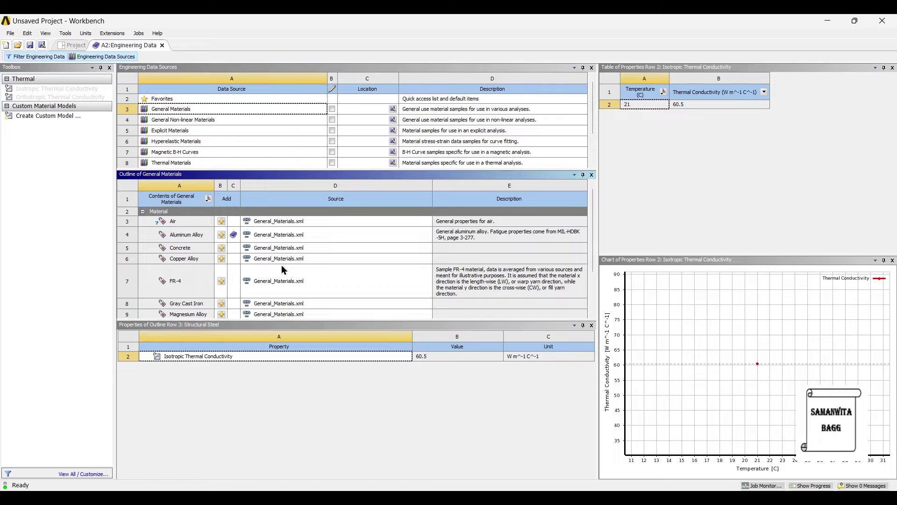
# Update the project, import Piston Assy.step as the geometry, and open the Model.
pyautogui.click(72, 47)
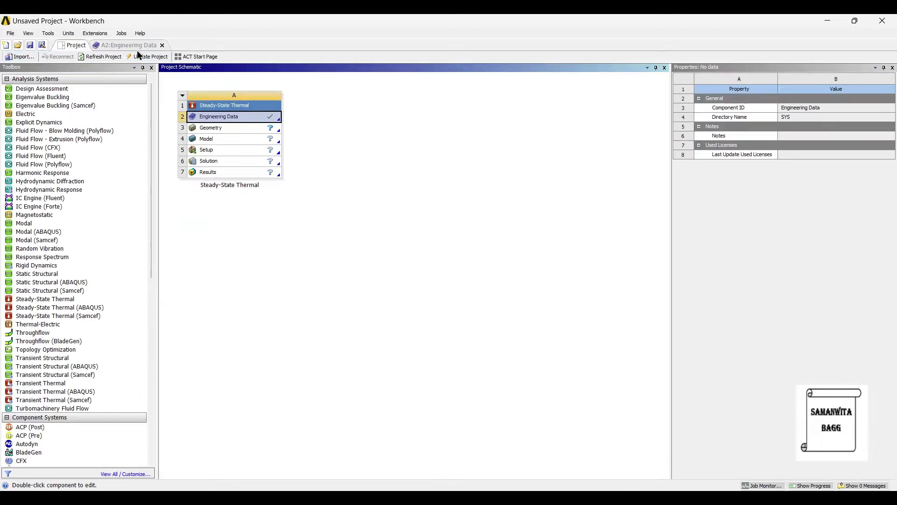
pyautogui.click(149, 57)
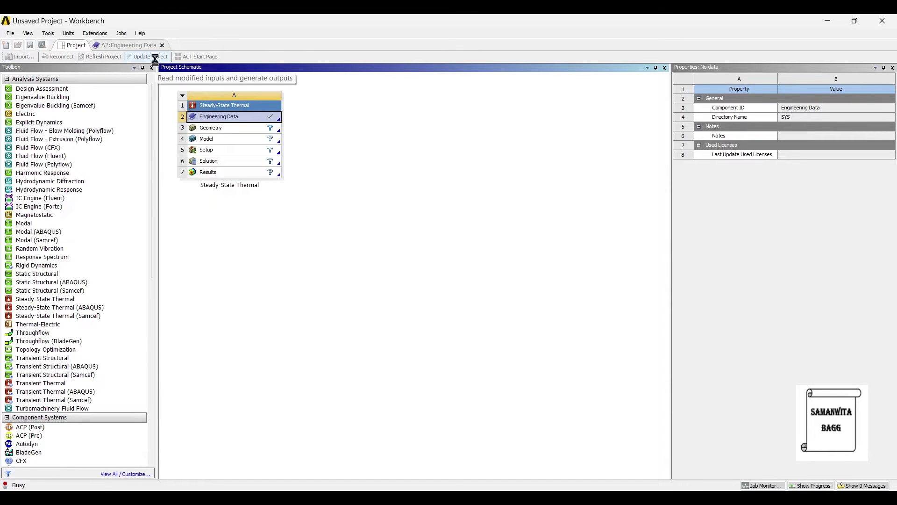
pyautogui.click(232, 128)
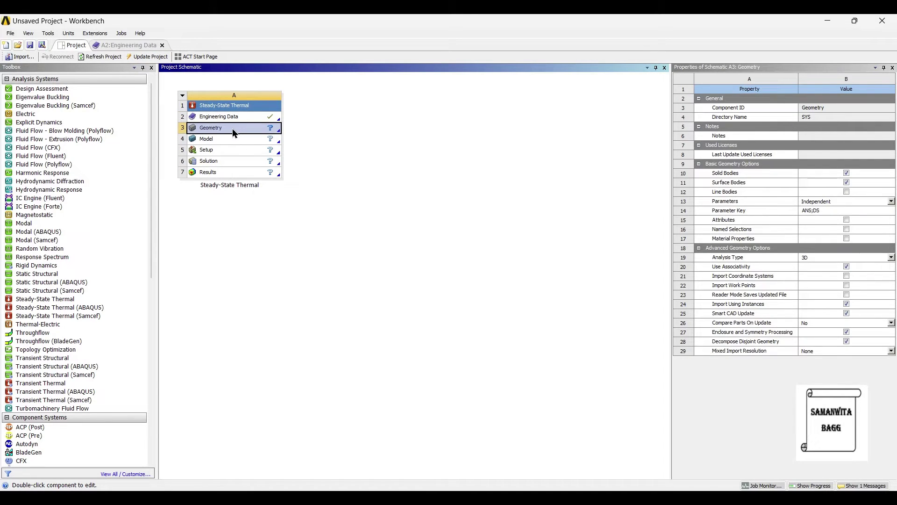
pyautogui.rightClick(234, 128)
pyautogui.moveTo(327, 159)
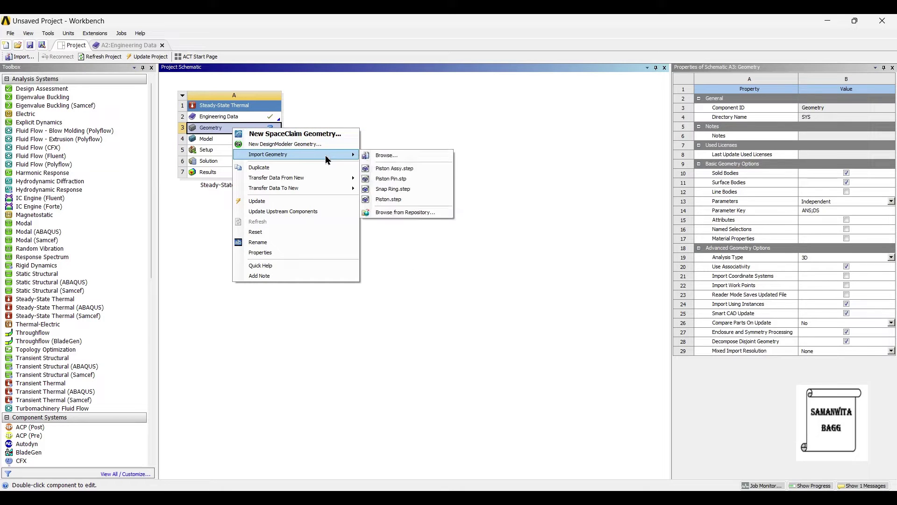
pyautogui.click(408, 169)
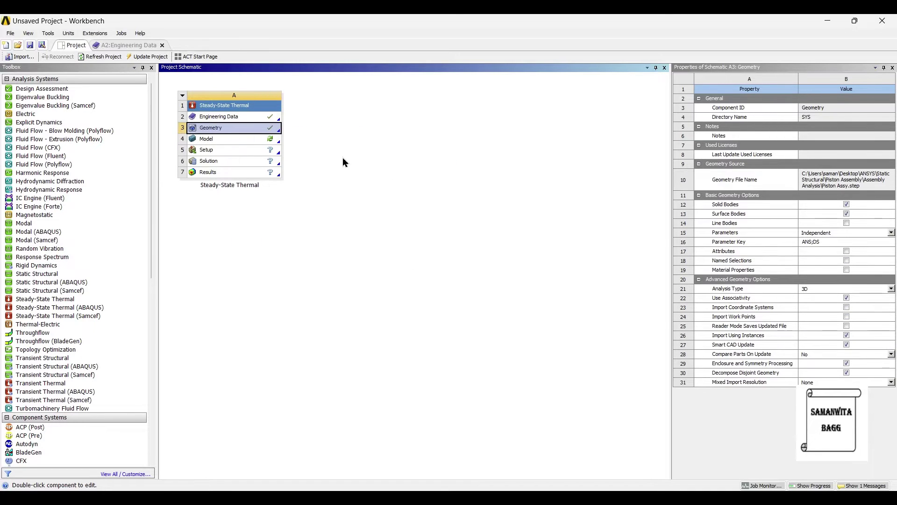
pyautogui.doubleClick(221, 139)
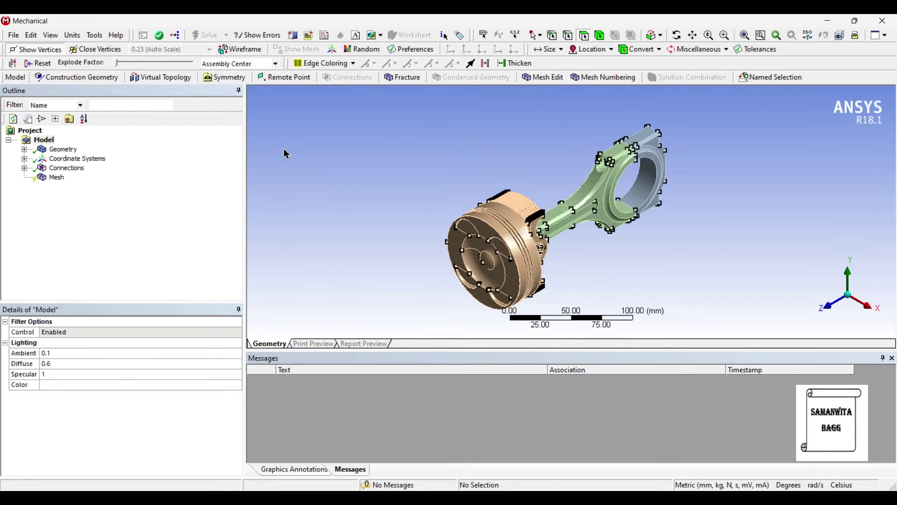
# Orbit the piston assembly, then fit the whole assembly in the view with F7.
pyautogui.moveTo(474, 276); pyautogui.dragTo(481, 202, button='middle')
pyautogui.press('F7')
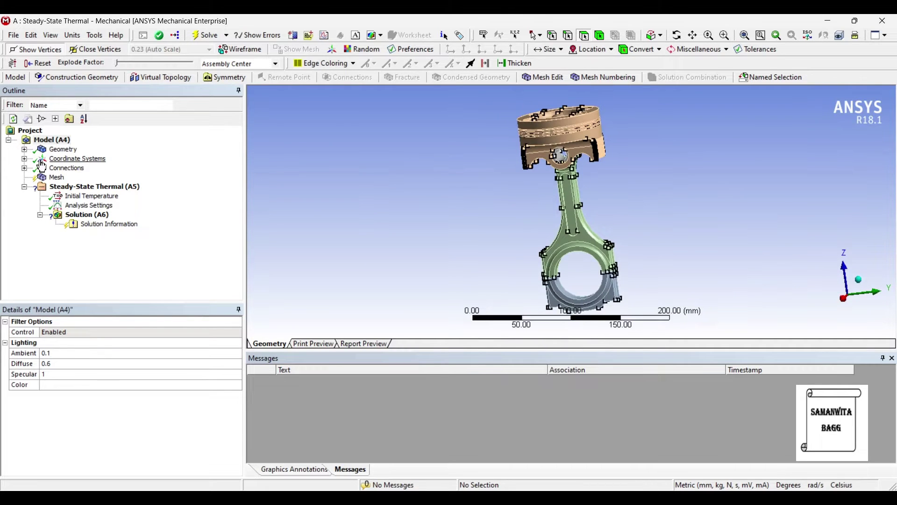
# Suppress the Wrist Pin, Snap Ring 2 and Snap Ring 1 bodies under Geometry.
pyautogui.click(24, 150)
pyautogui.rightClick(79, 159)
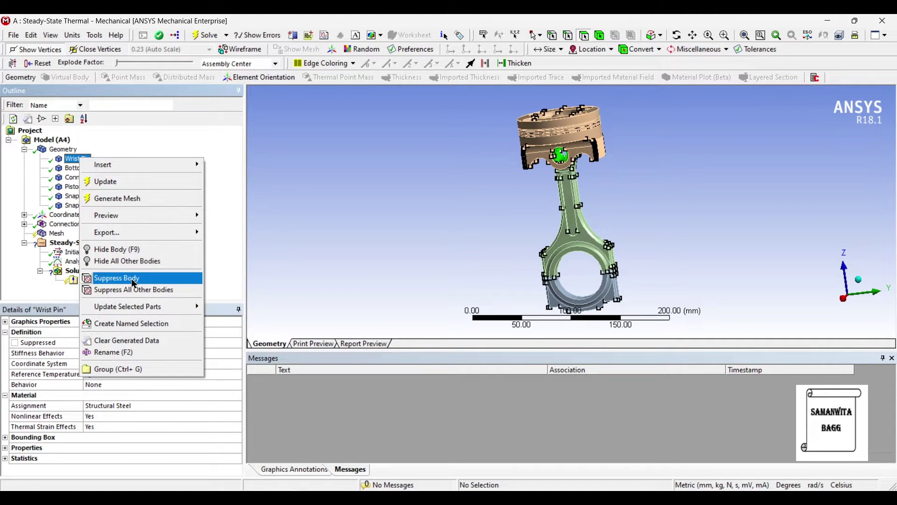
pyautogui.click(133, 280)
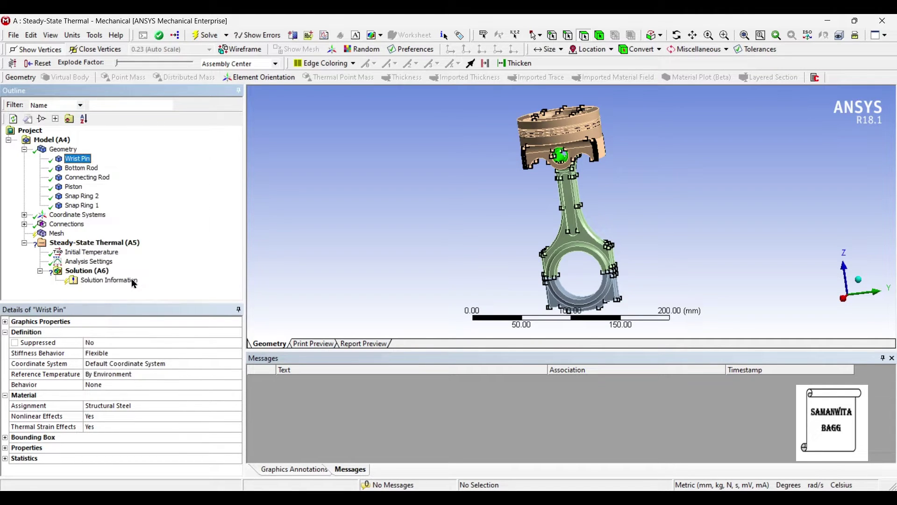
pyautogui.click(95, 197)
pyautogui.rightClick(94, 197)
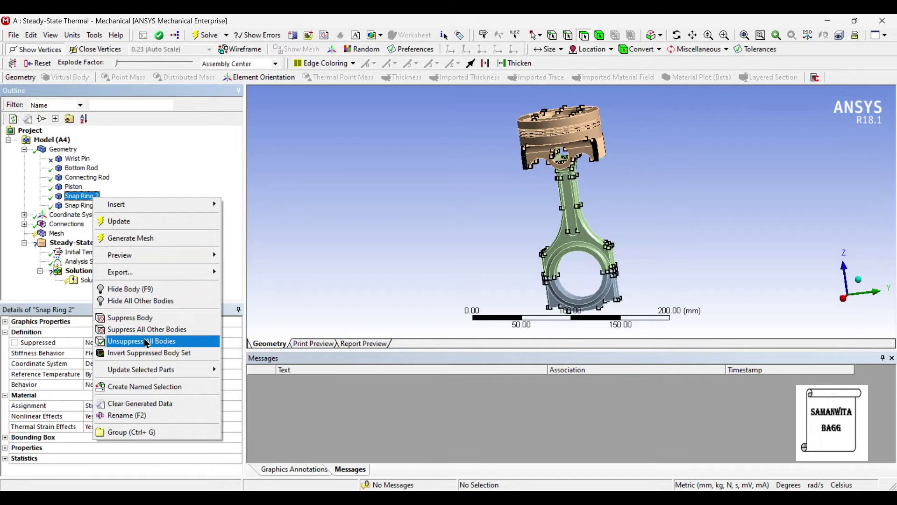
pyautogui.click(149, 318)
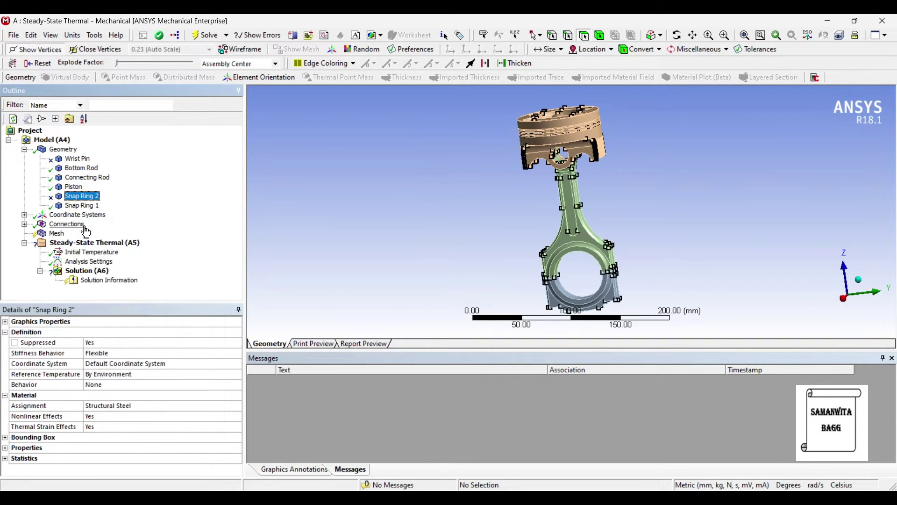
pyautogui.click(83, 205)
pyautogui.rightClick(89, 206)
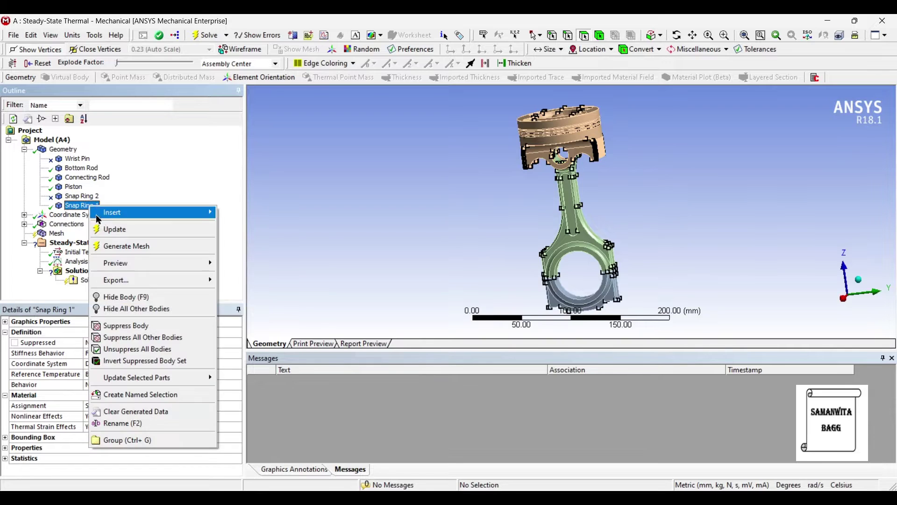
pyautogui.click(131, 325)
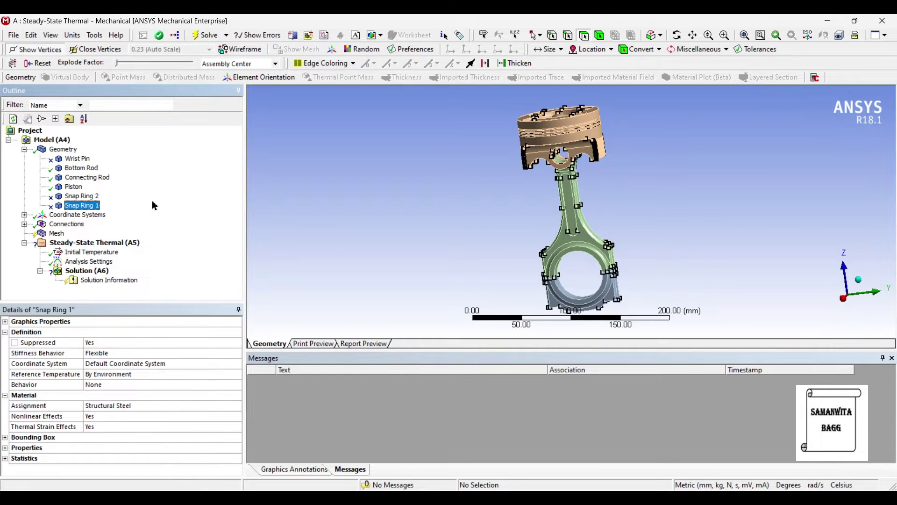
# Assign Aluminum Alloy to the Bottom Rod, Connecting Rod and Piston bodies, then collapse Geometry.
pyautogui.click(89, 168)
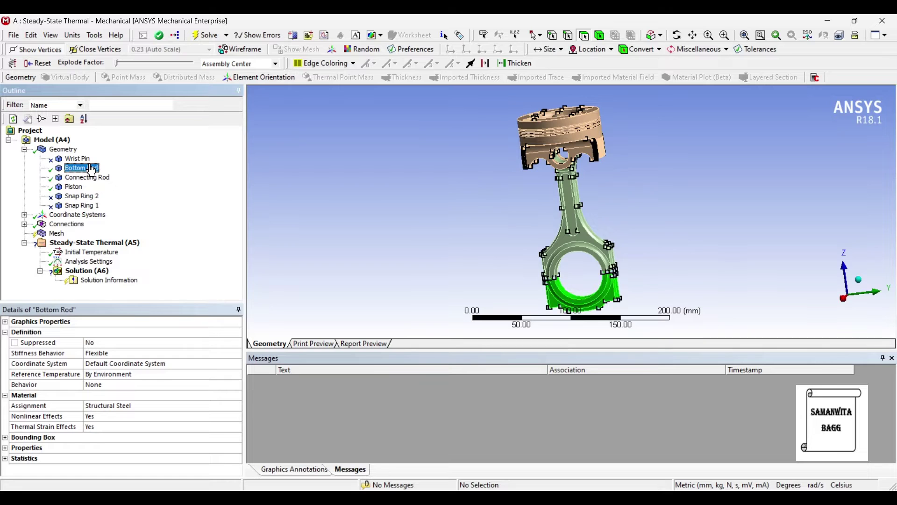
pyautogui.click(161, 408)
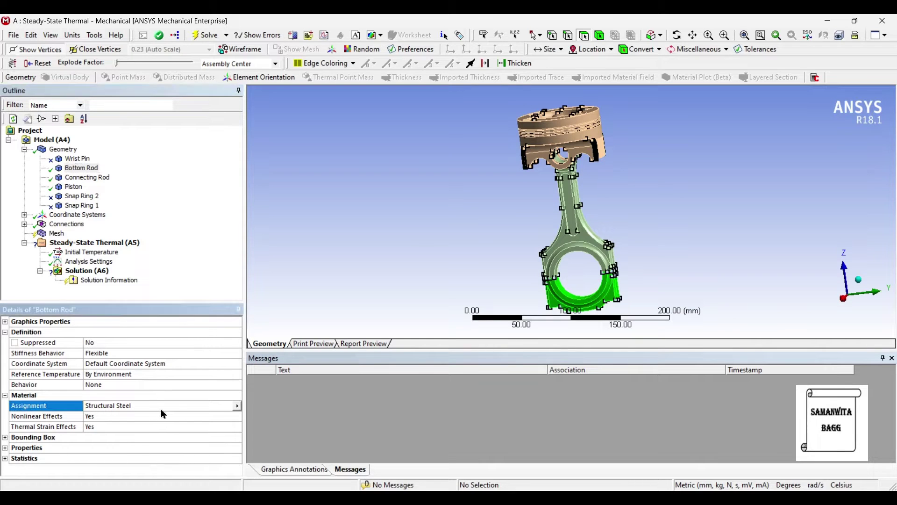
pyautogui.click(237, 407)
pyautogui.click(296, 455)
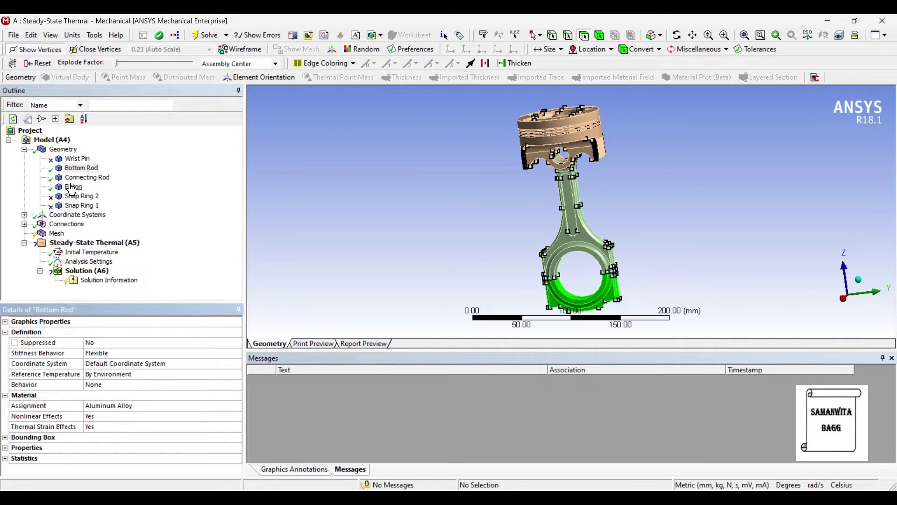
pyautogui.click(80, 181)
pyautogui.click(211, 408)
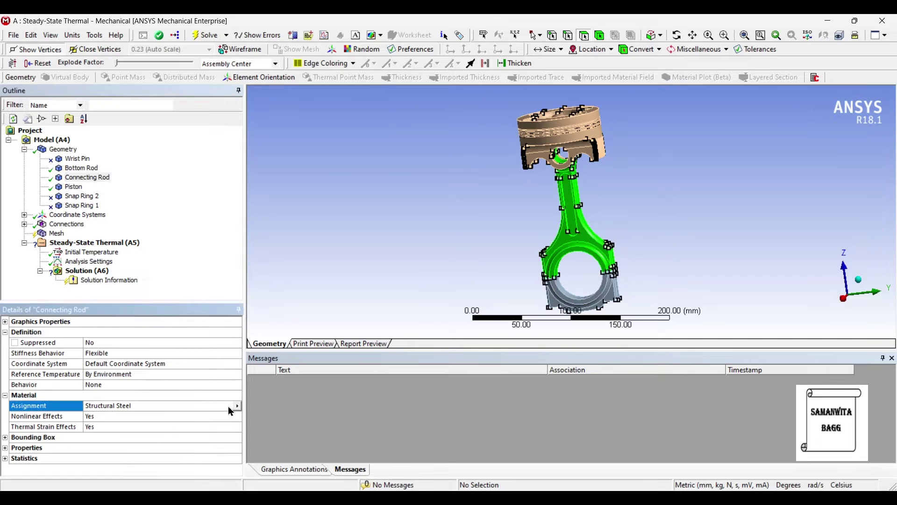
pyautogui.click(237, 406)
pyautogui.click(281, 456)
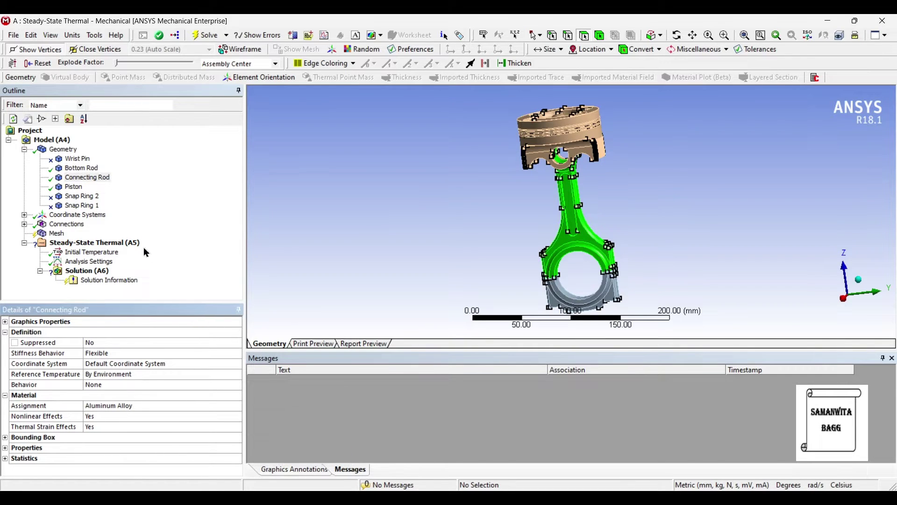
pyautogui.click(73, 186)
pyautogui.click(187, 406)
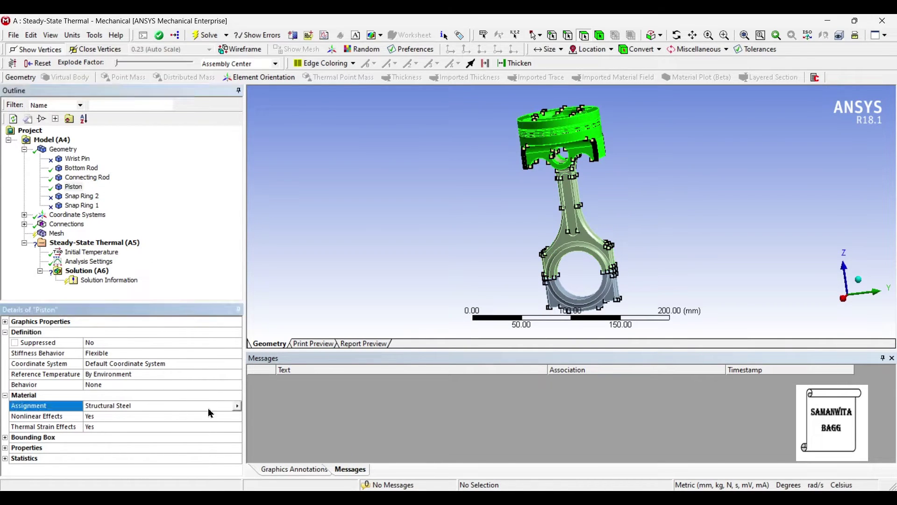
pyautogui.click(236, 406)
pyautogui.click(281, 456)
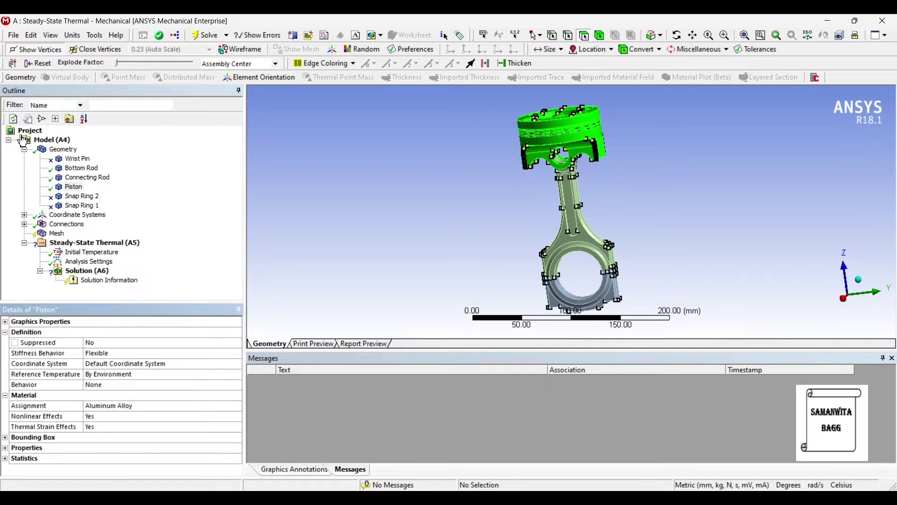
pyautogui.click(24, 150)
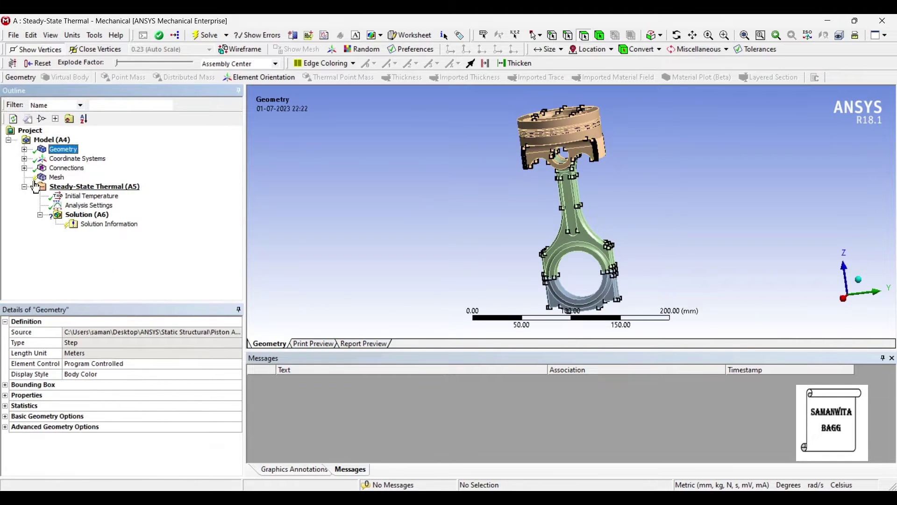
# Set the Mesh sizing Relevance Center to Fine, generate the mesh, and inspect it.
pyautogui.click(55, 178)
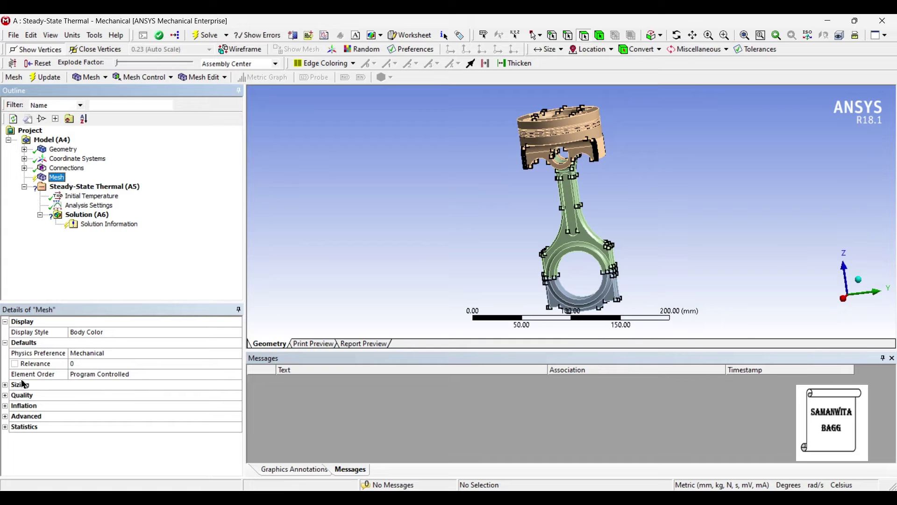
pyautogui.click(5, 385)
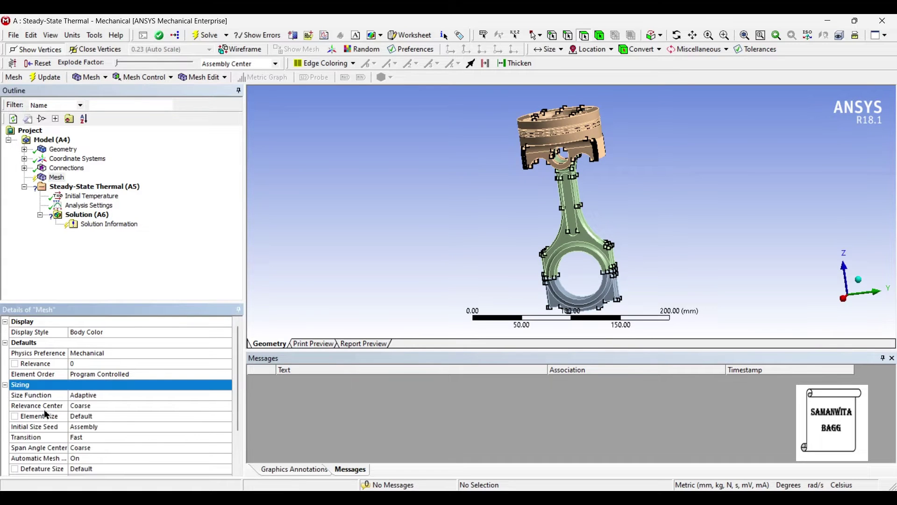
pyautogui.click(127, 406)
pyautogui.click(226, 406)
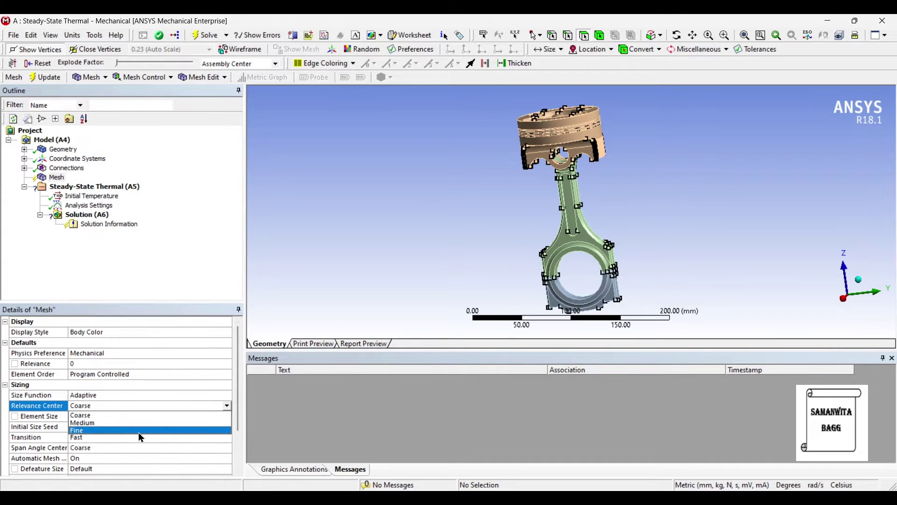
pyautogui.click(139, 436)
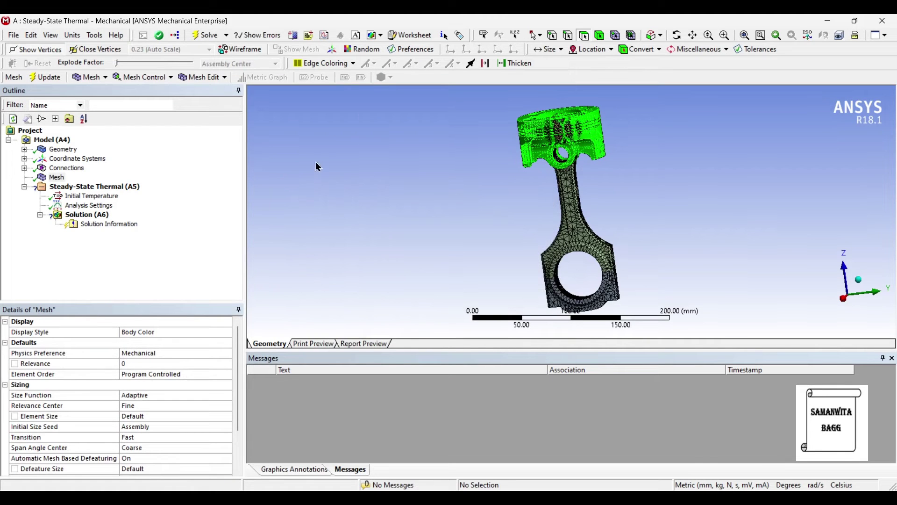
pyautogui.moveTo(456, 215); pyautogui.dragTo(119, 239, button='middle')
# Insert a Convection load under the Steady-State Thermal analysis.
pyautogui.click(129, 188)
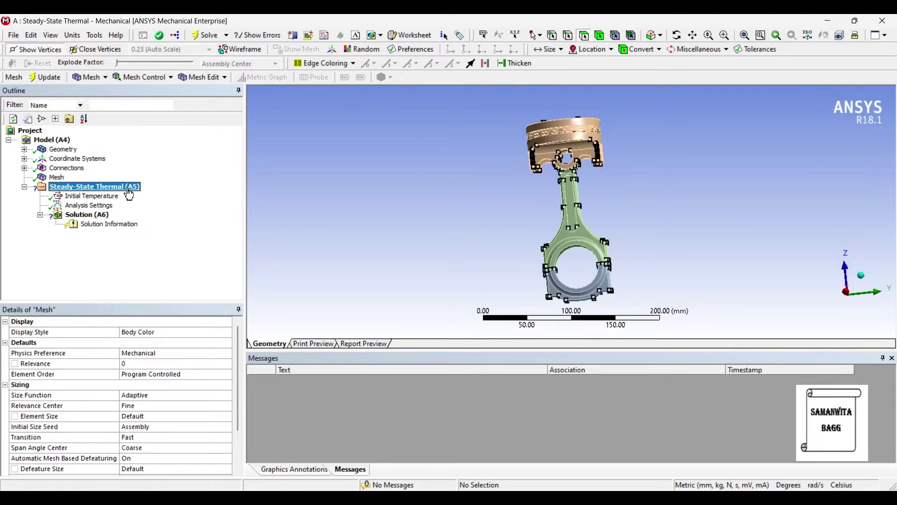
pyautogui.rightClick(129, 189)
pyautogui.moveTo(153, 194)
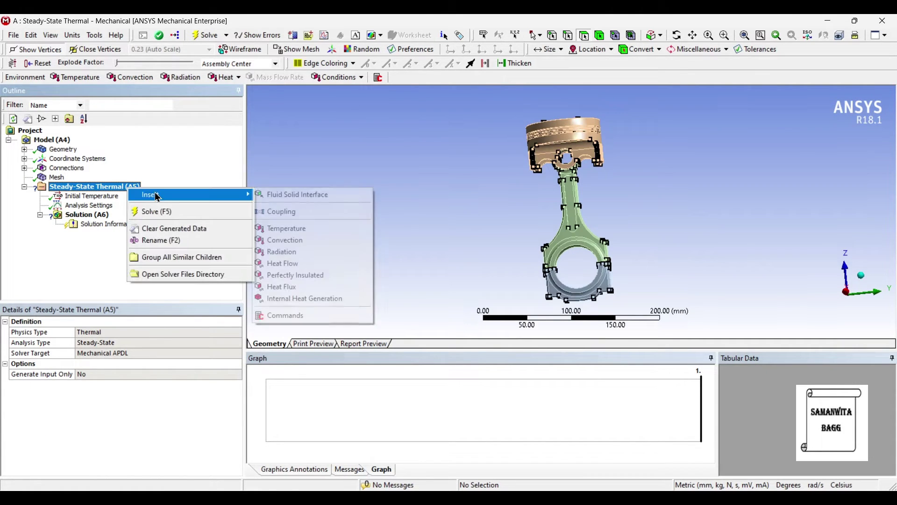
pyautogui.click(299, 246)
# Scope the convection to the seven piston crown faces.
pyautogui.scroll(2, 514, 229)
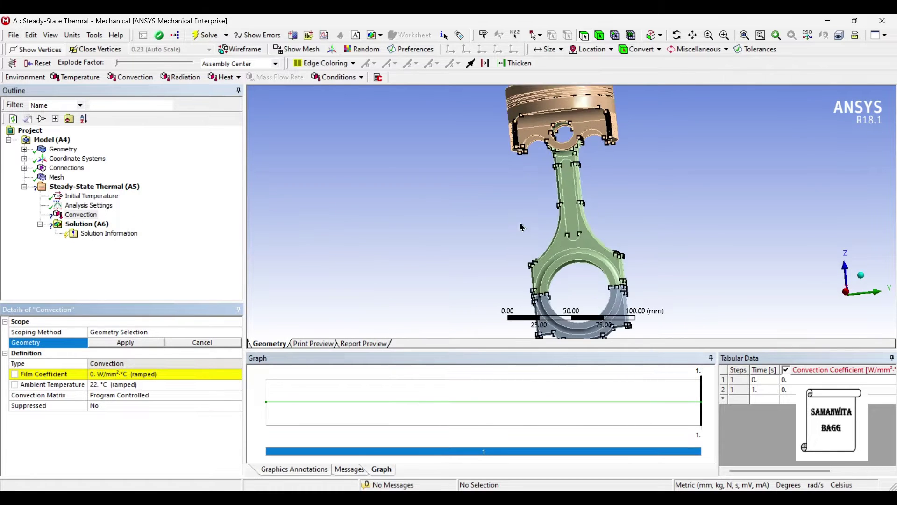
pyautogui.moveTo(522, 227); pyautogui.dragTo(550, 154, button='middle')
pyautogui.click(550, 154)
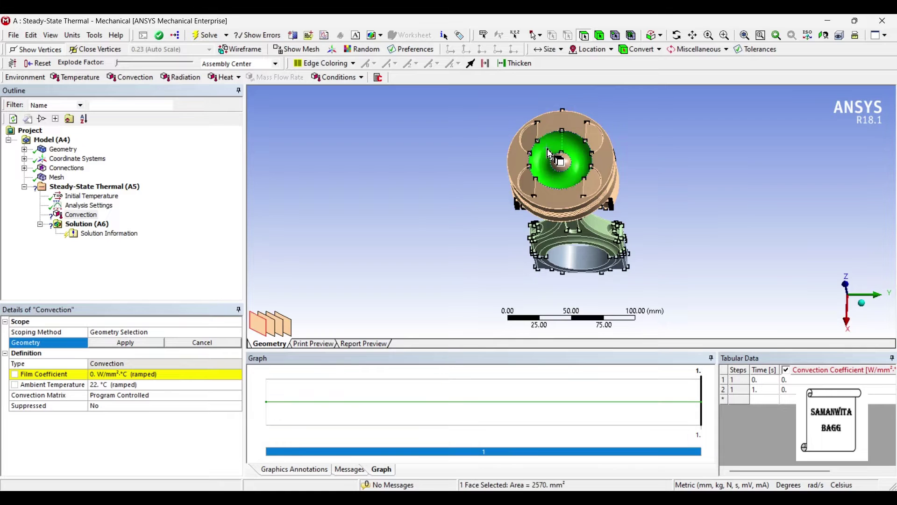
pyautogui.keyDown('ctrl'); pyautogui.click(529, 137); pyautogui.keyUp('ctrl')
pyautogui.keyDown('ctrl'); pyautogui.click(519, 161); pyautogui.keyUp('ctrl')
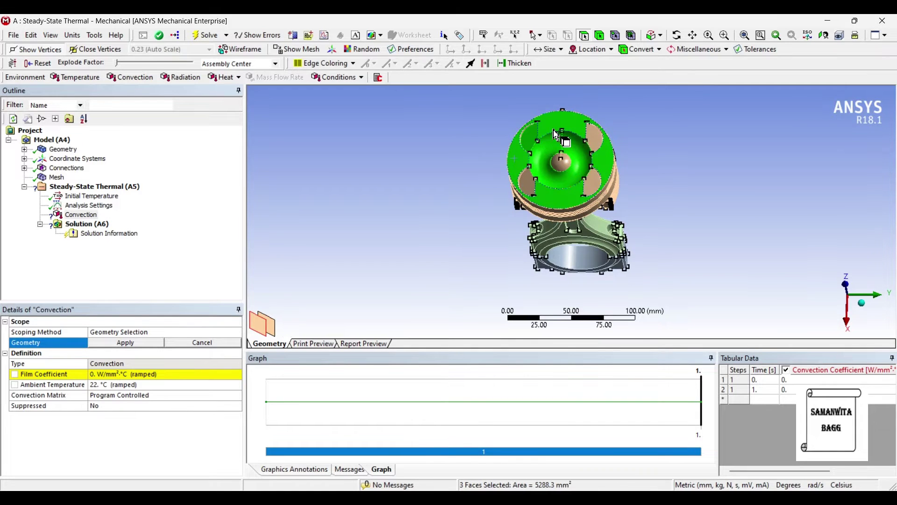
pyautogui.keyDown('ctrl'); pyautogui.click(531, 179); pyautogui.keyUp('ctrl')
pyautogui.keyDown('ctrl'); pyautogui.click(590, 183); pyautogui.keyUp('ctrl')
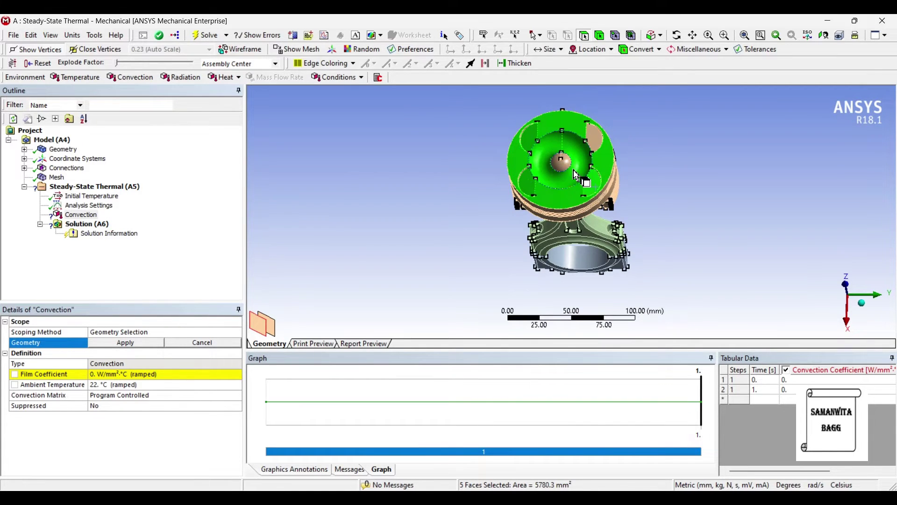
pyautogui.keyDown('ctrl'); pyautogui.click(563, 162); pyautogui.keyUp('ctrl')
pyautogui.keyDown('ctrl'); pyautogui.click(598, 139); pyautogui.keyUp('ctrl')
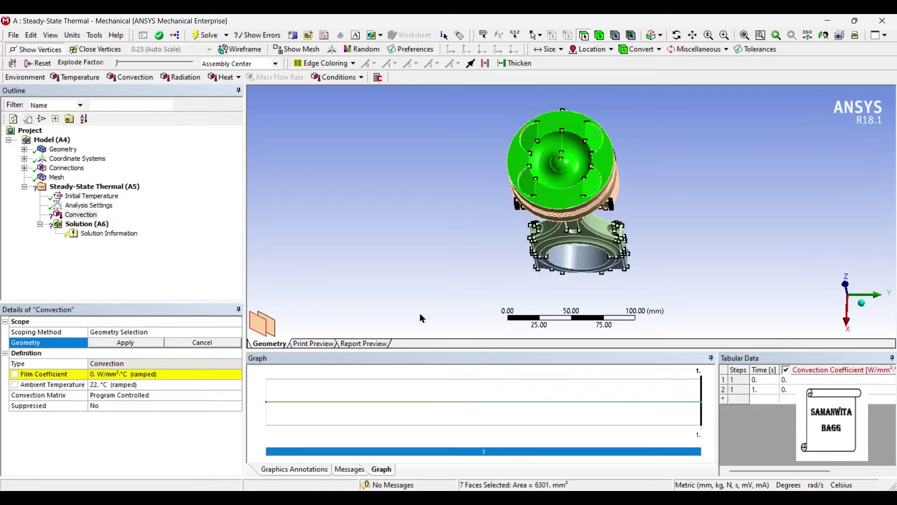
pyautogui.click(111, 343)
# Set the film coefficient to 5.e-004 W/mm²·°C and ambient temperature to 300 °C.
pyautogui.click(122, 374)
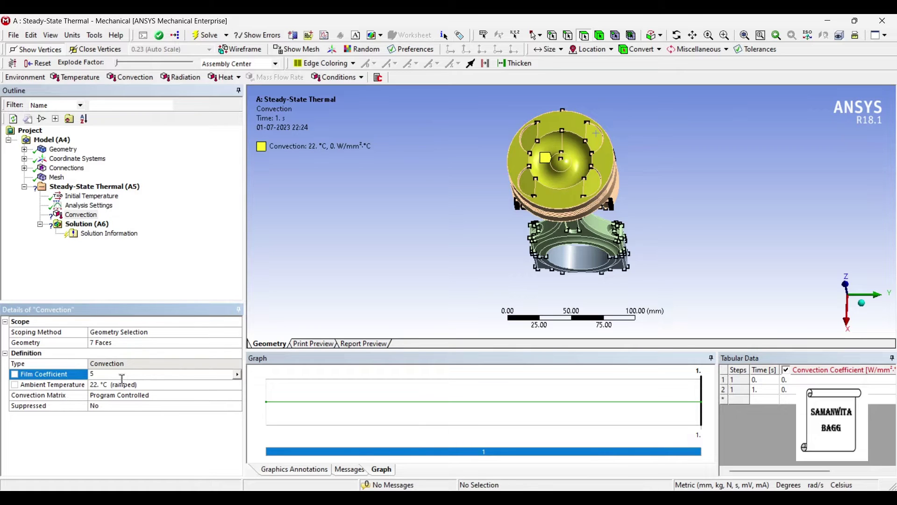
pyautogui.write('5.e-004')
pyautogui.press('Return')
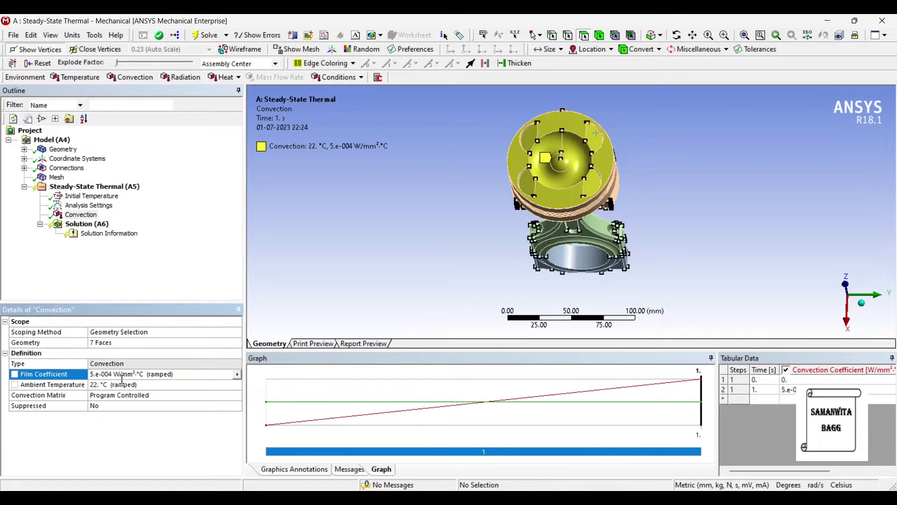
pyautogui.click(122, 386)
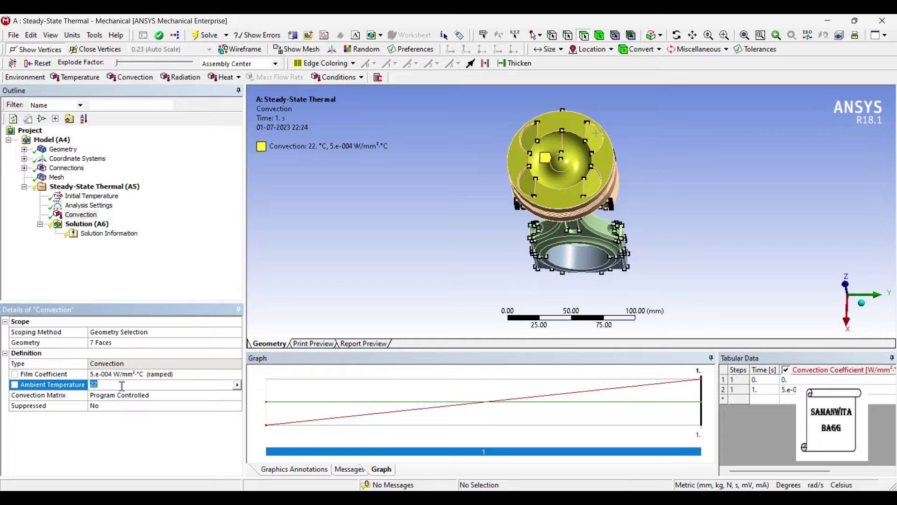
pyautogui.write('300')
pyautogui.press('Return')
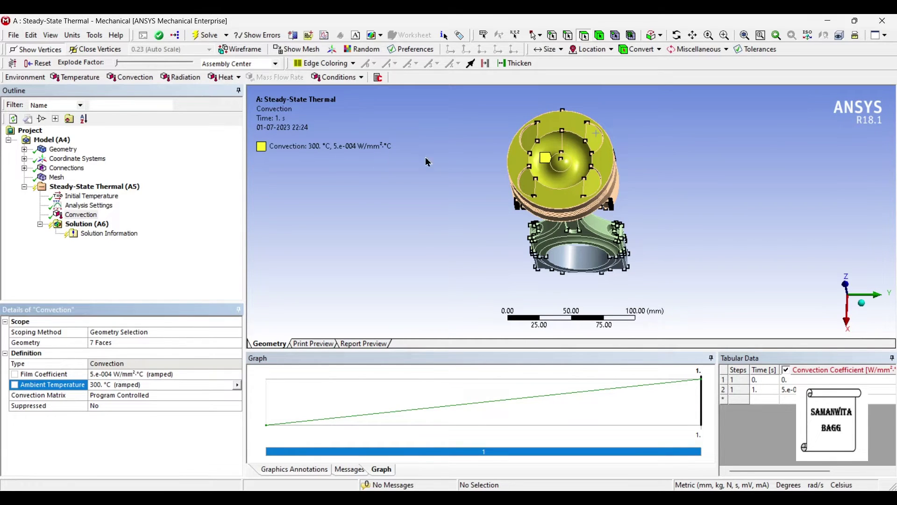
pyautogui.moveTo(428, 162); pyautogui.dragTo(505, 192, button='middle')
# Select the two piston pin-bore faces and insert a convection load on them.
pyautogui.click(526, 192)
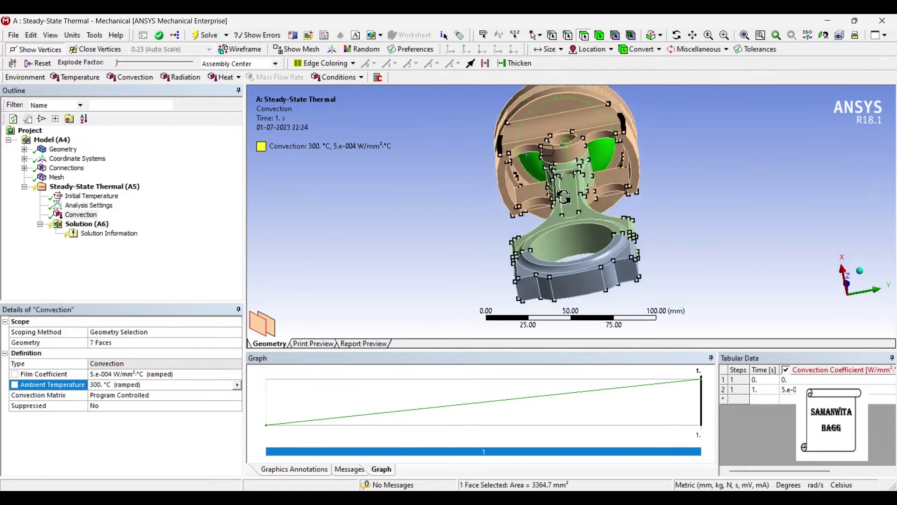
pyautogui.moveTo(564, 198); pyautogui.dragTo(570, 206, button='middle')
pyautogui.keyDown('ctrl'); pyautogui.click(528, 166); pyautogui.keyUp('ctrl')
pyautogui.moveTo(577, 168); pyautogui.dragTo(590, 146, button='middle')
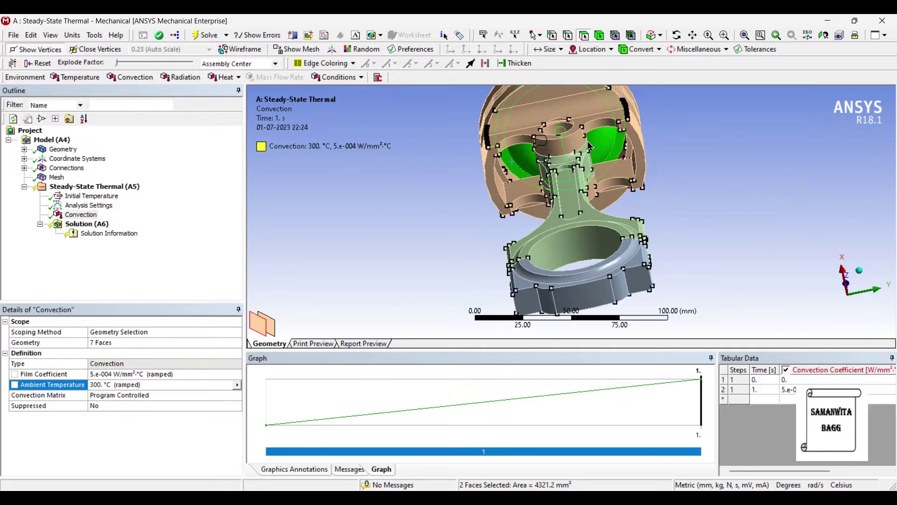
pyautogui.rightClick(590, 147)
pyautogui.moveTo(619, 148)
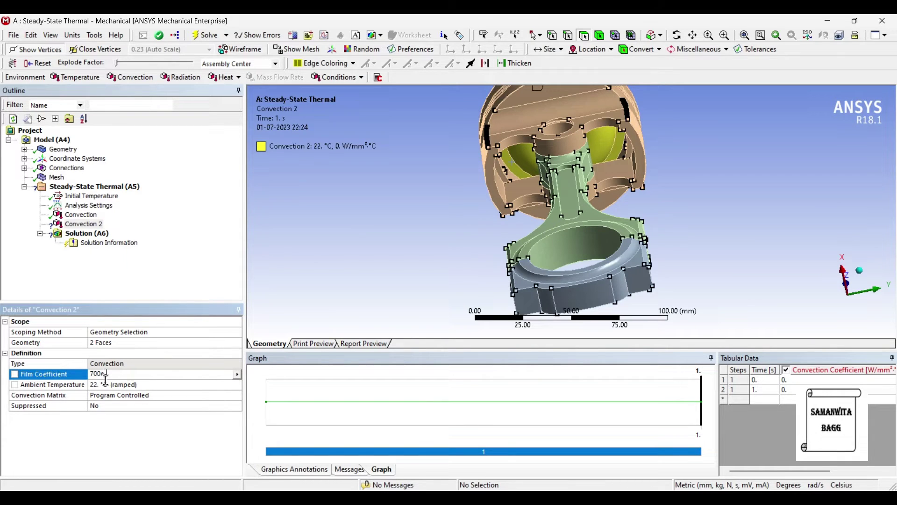
# Give Convection 2 film coefficient 7e-4 and ambient 250 °C, then review both convections.
pyautogui.press('Return')
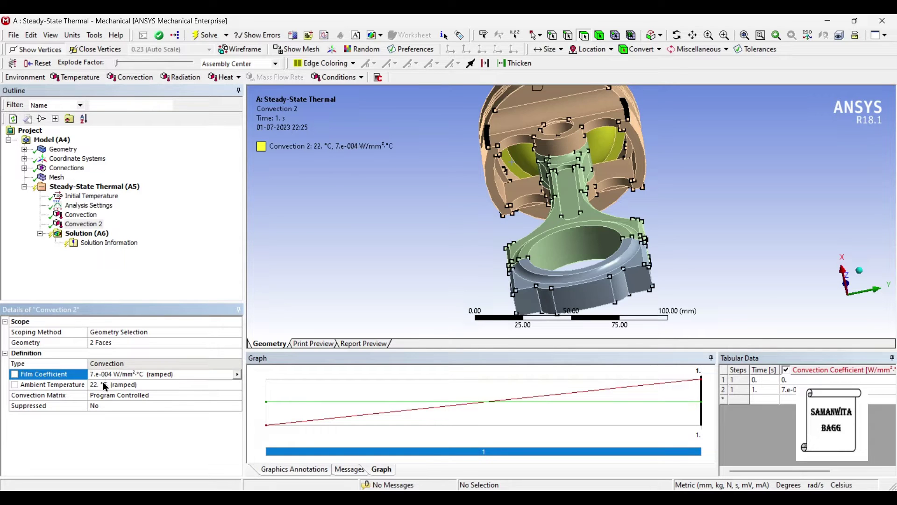
pyautogui.click(106, 384)
pyautogui.write('25')
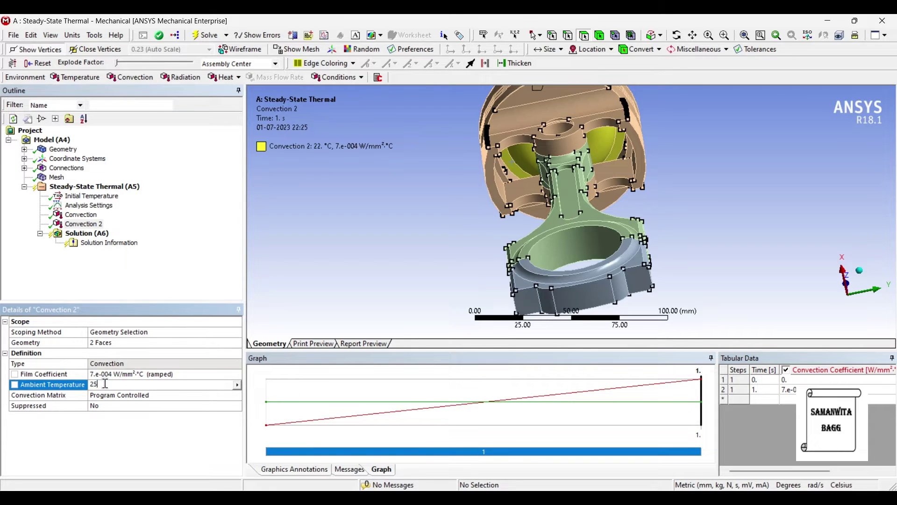
pyautogui.write('0')
pyautogui.press('Return')
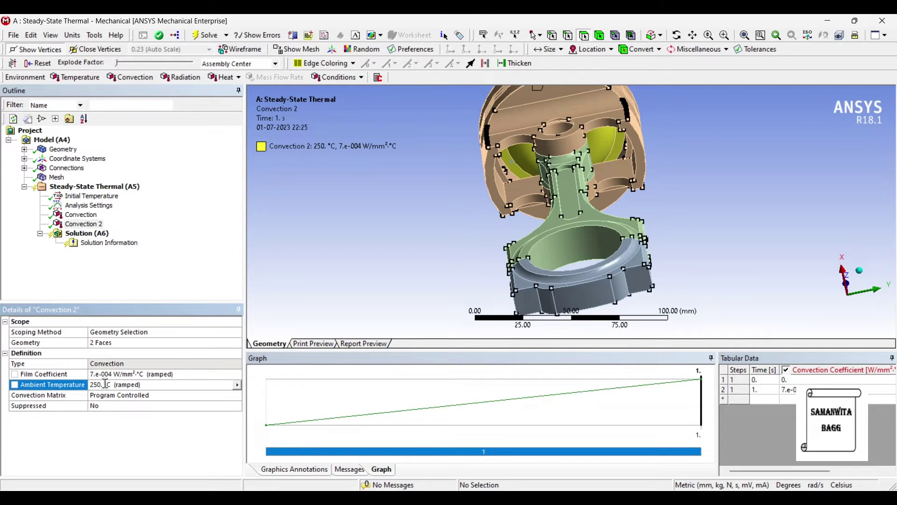
pyautogui.click(87, 215)
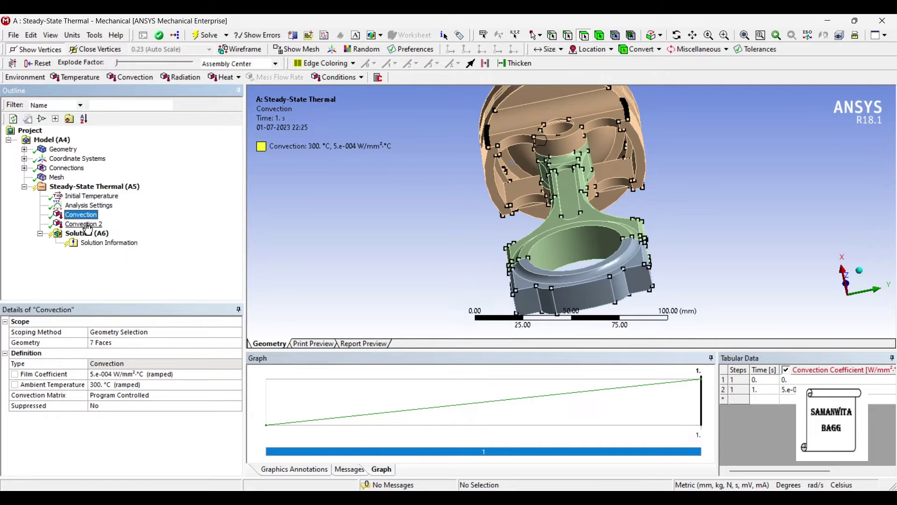
pyautogui.click(86, 225)
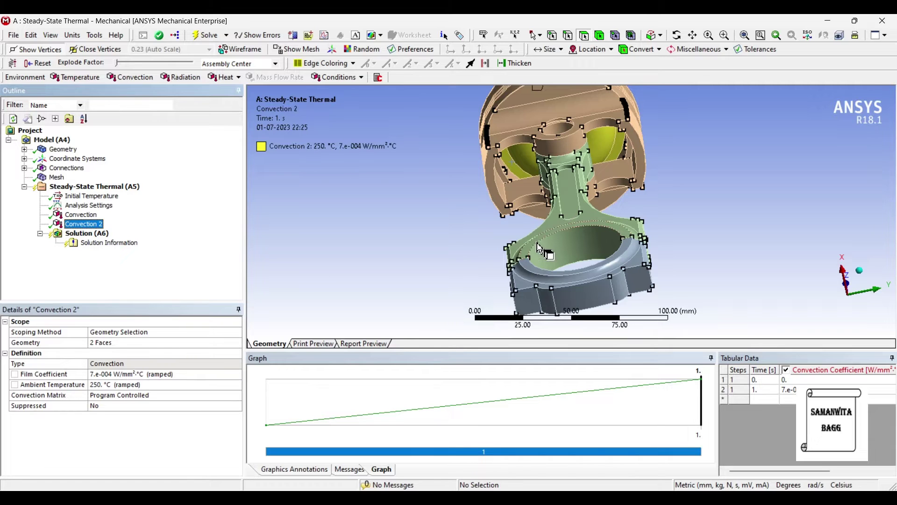
# Select seven inner piston and pin faces, orbiting the model to reach them.
pyautogui.moveTo(553, 192); pyautogui.dragTo(630, 156, button='middle')
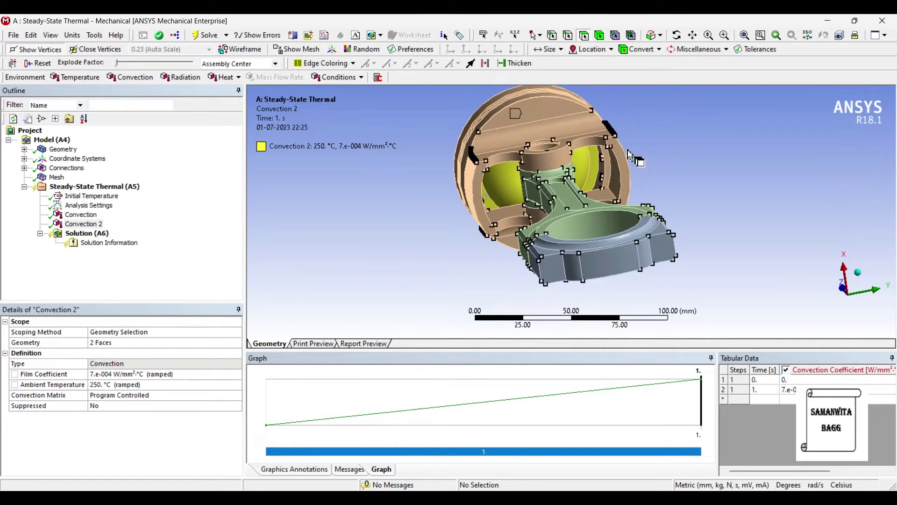
pyautogui.click(616, 177)
pyautogui.keyDown('ctrl'); pyautogui.click(612, 174); pyautogui.keyUp('ctrl')
pyautogui.keyDown('ctrl'); pyautogui.click(605, 166); pyautogui.keyUp('ctrl')
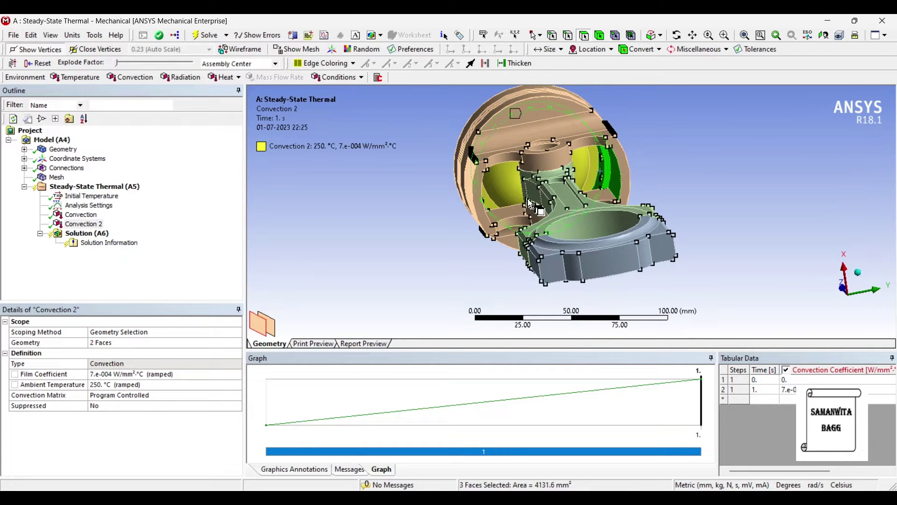
pyautogui.keyDown('ctrl'); pyautogui.click(502, 219); pyautogui.keyUp('ctrl')
pyautogui.moveTo(582, 208); pyautogui.dragTo(514, 187, button='middle')
pyautogui.keyDown('ctrl'); pyautogui.click(514, 159); pyautogui.keyUp('ctrl')
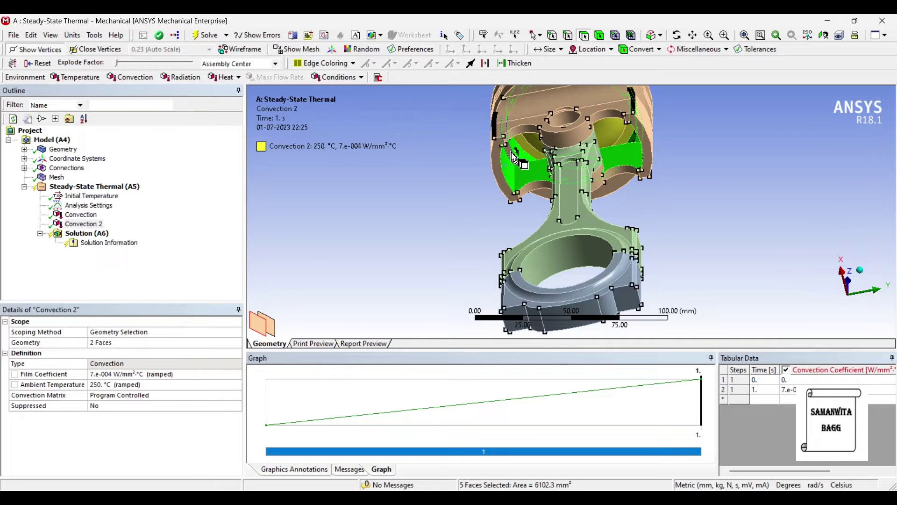
pyautogui.keyDown('ctrl'); pyautogui.click(515, 159); pyautogui.keyUp('ctrl')
pyautogui.moveTo(515, 159); pyautogui.dragTo(524, 277, button='middle')
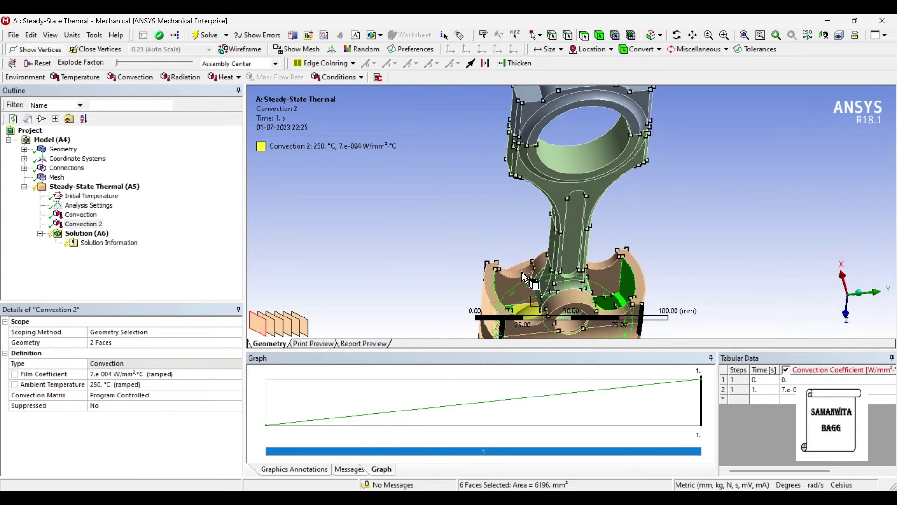
pyautogui.moveTo(567, 299); pyautogui.dragTo(626, 250, button='middle')
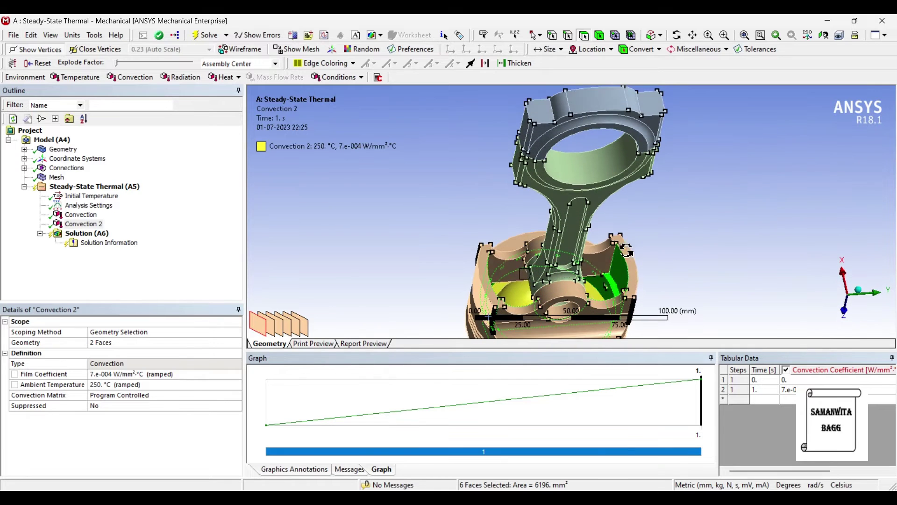
pyautogui.keyDown('ctrl'); pyautogui.click(511, 276); pyautogui.keyUp('ctrl')
pyautogui.moveTo(512, 275); pyautogui.dragTo(641, 288, button='middle')
# Insert Convection 3 on these faces with film coefficient 7e-004 and 110 °C ambient.
pyautogui.rightClick(592, 119)
pyautogui.moveTo(632, 132)
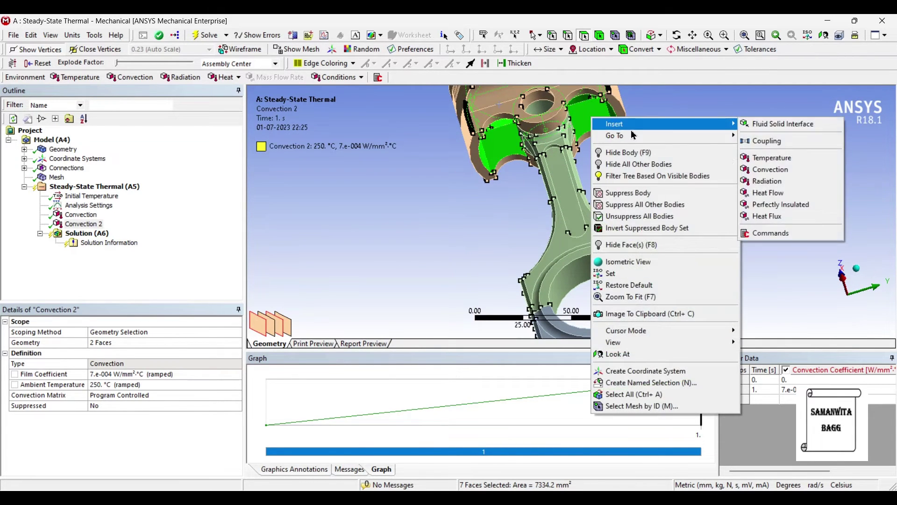
pyautogui.click(766, 169)
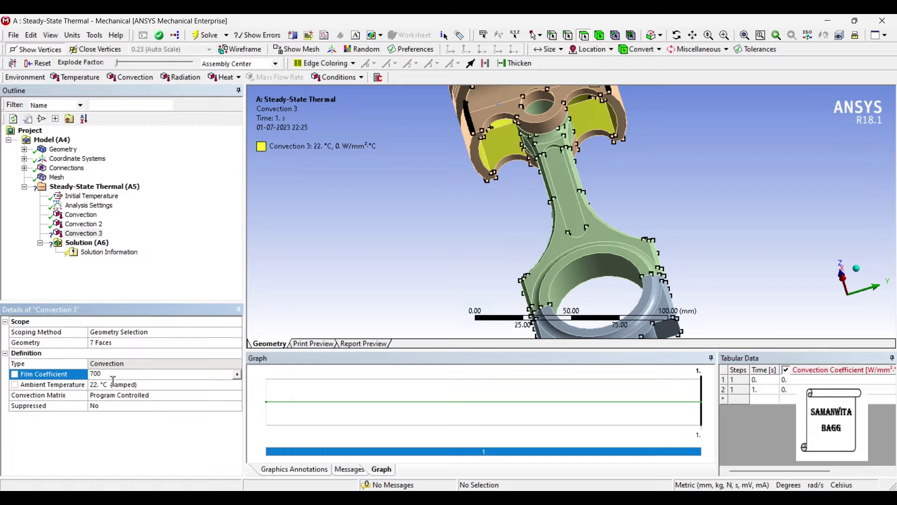
pyautogui.press('Return')
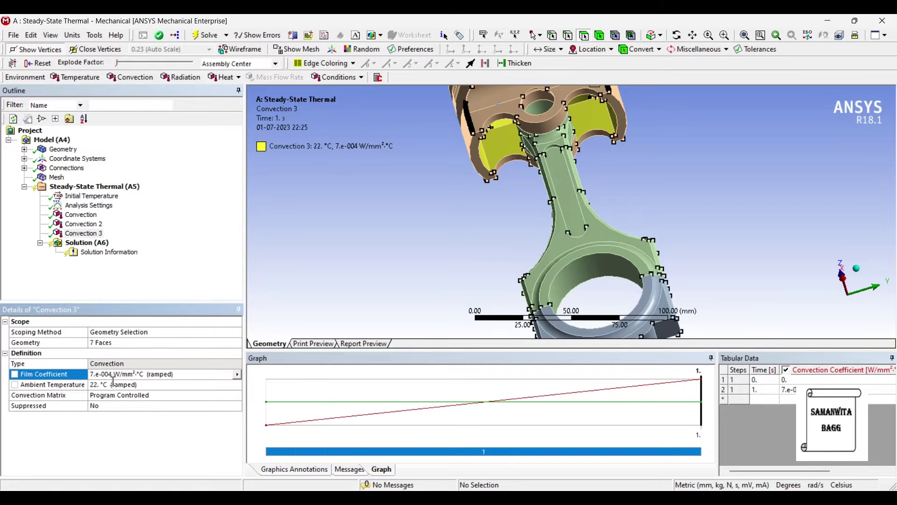
pyautogui.click(110, 387)
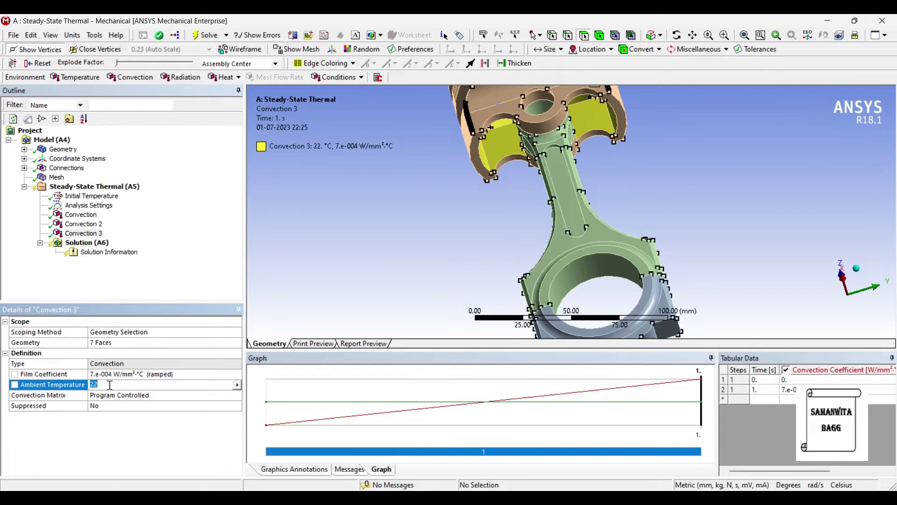
pyautogui.press('Return')
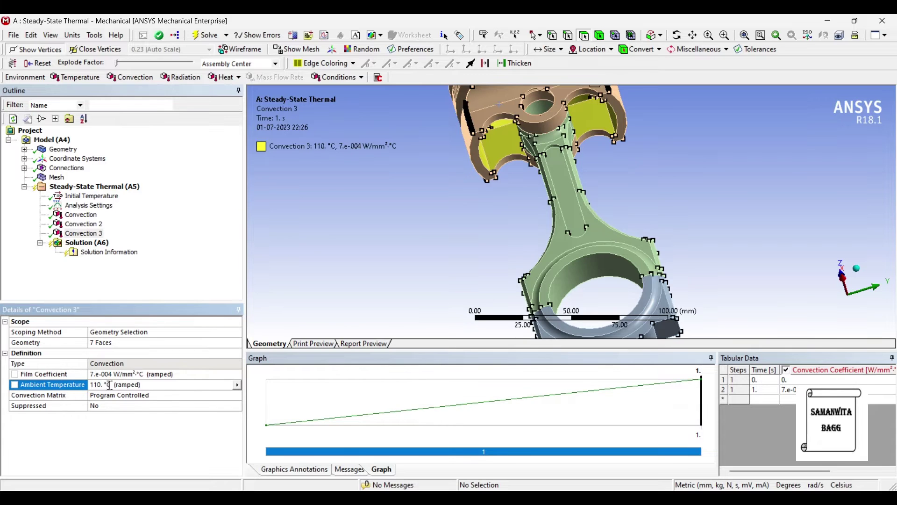
pyautogui.scroll(-3, 529, 135)
pyautogui.moveTo(529, 135); pyautogui.dragTo(529, 135, button='middle')
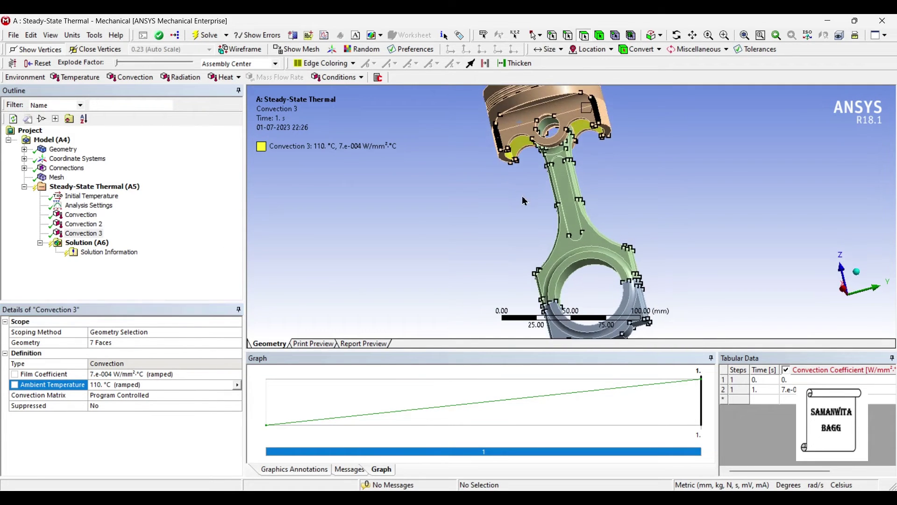
# Select ten faces around the piston, orbiting to reach the hidden ones.
pyautogui.click(533, 127)
pyautogui.keyDown('ctrl'); pyautogui.click(532, 140); pyautogui.keyUp('ctrl')
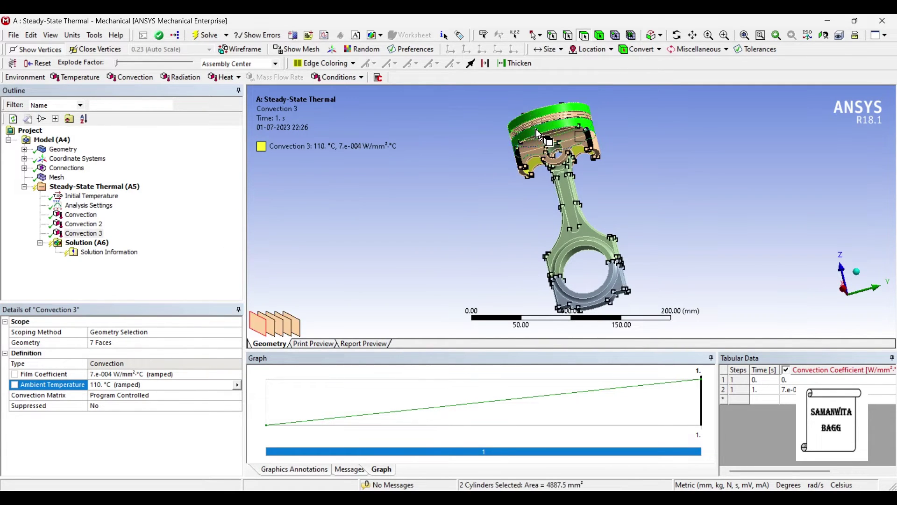
pyautogui.keyDown('ctrl'); pyautogui.click(542, 152); pyautogui.keyUp('ctrl')
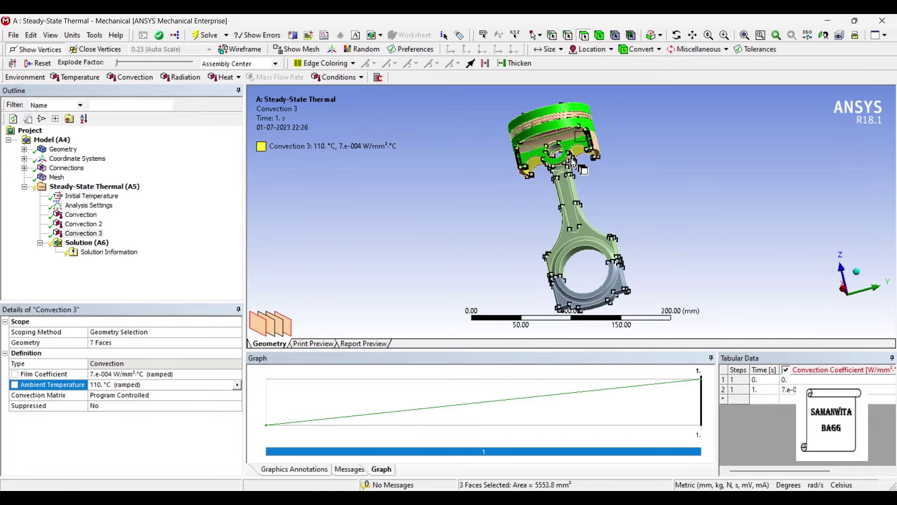
pyautogui.keyDown('ctrl'); pyautogui.click(556, 139); pyautogui.keyUp('ctrl')
pyautogui.keyDown('ctrl'); pyautogui.click(557, 139); pyautogui.keyUp('ctrl')
pyautogui.moveTo(557, 140); pyautogui.dragTo(614, 152, button='middle')
pyautogui.keyDown('ctrl'); pyautogui.click(605, 158); pyautogui.keyUp('ctrl')
pyautogui.keyDown('ctrl'); pyautogui.click(598, 161); pyautogui.keyUp('ctrl')
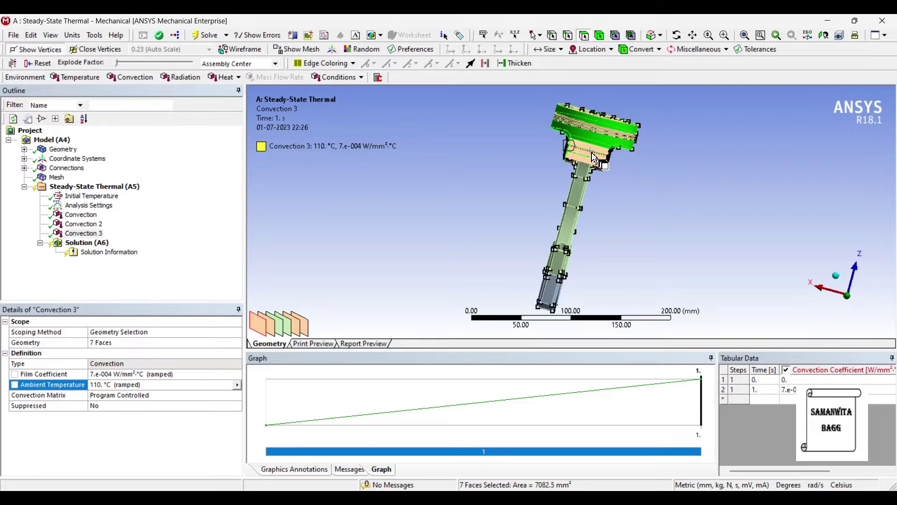
pyautogui.scroll(2, 596, 163)
pyautogui.scroll(2, 595, 164)
pyautogui.moveTo(595, 163); pyautogui.dragTo(559, 109, button='middle')
pyautogui.keyDown('ctrl'); pyautogui.click(559, 109); pyautogui.keyUp('ctrl')
pyautogui.keyDown('ctrl'); pyautogui.click(570, 112); pyautogui.keyUp('ctrl')
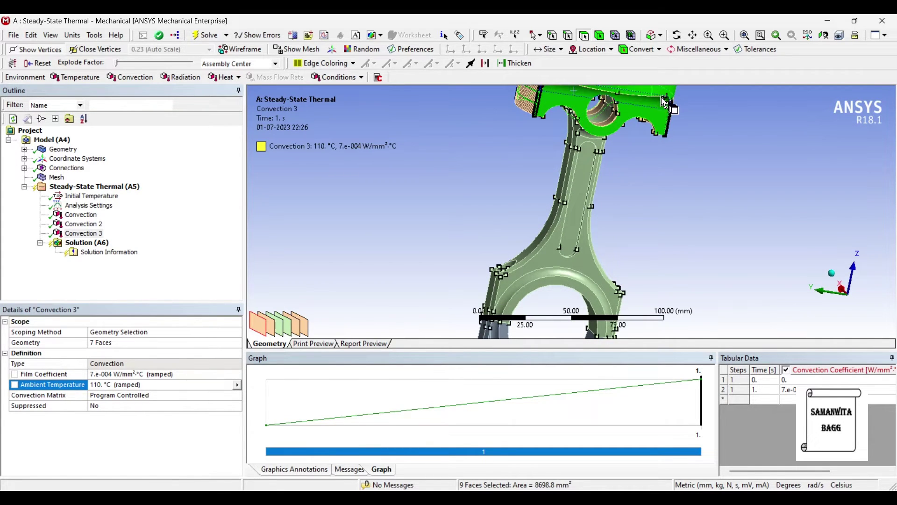
pyautogui.moveTo(650, 118); pyautogui.dragTo(598, 110, button='middle')
pyautogui.keyDown('ctrl'); pyautogui.click(595, 109); pyautogui.keyUp('ctrl')
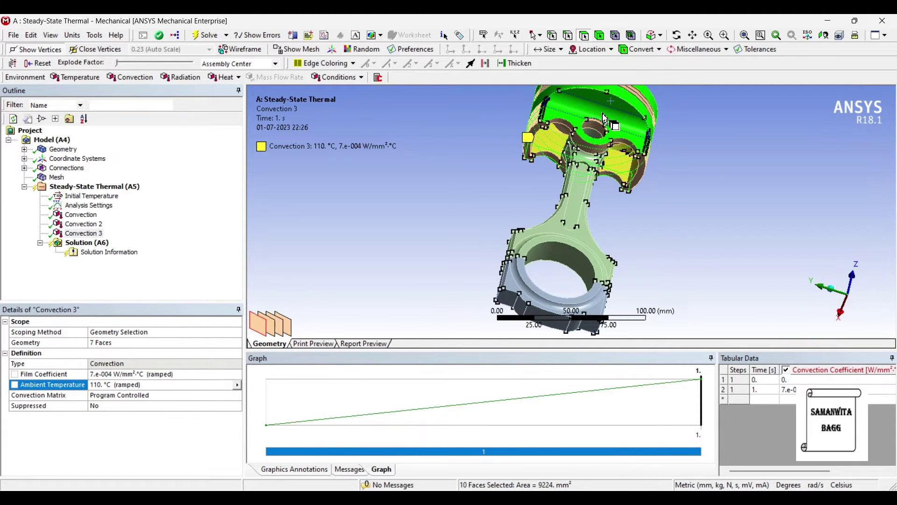
# Add Convection 4 on these faces with 5e-004 W/mm²·°C film coefficient and 150 °C ambient, then expand Geometry.
pyautogui.rightClick(596, 109)
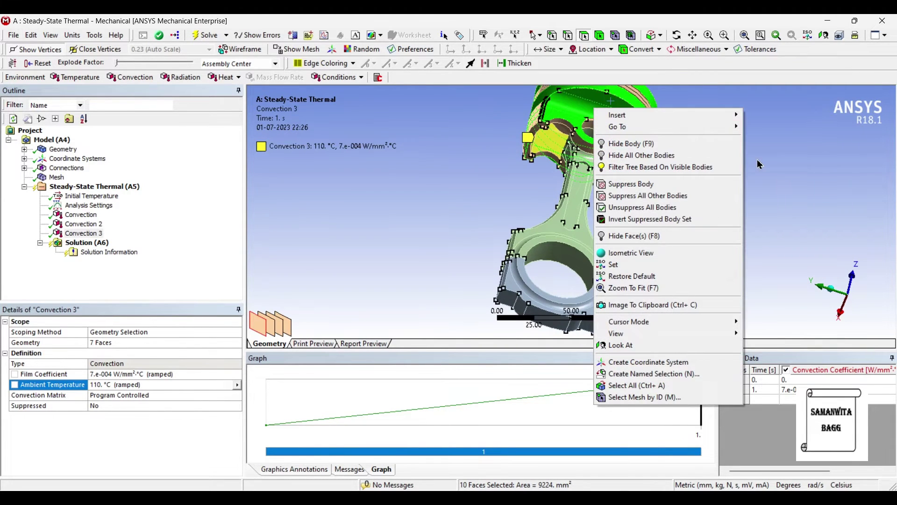
pyautogui.moveTo(706, 116)
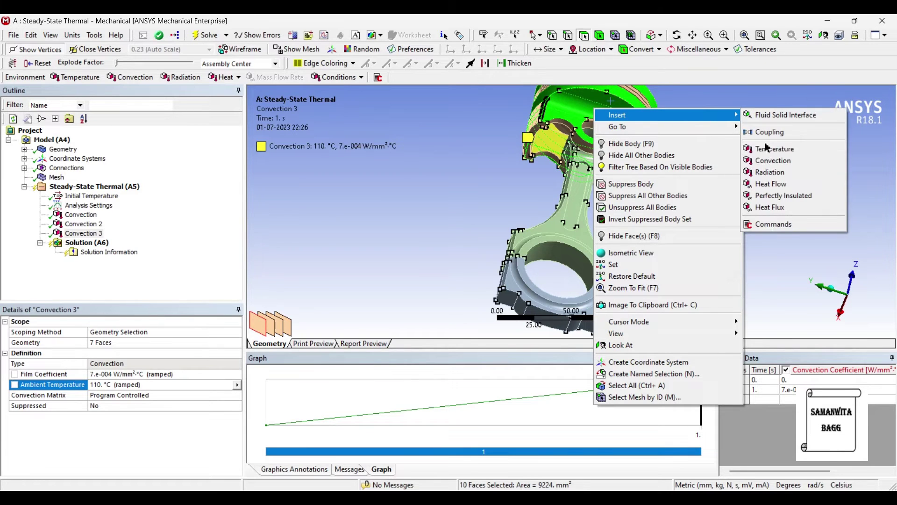
pyautogui.click(771, 161)
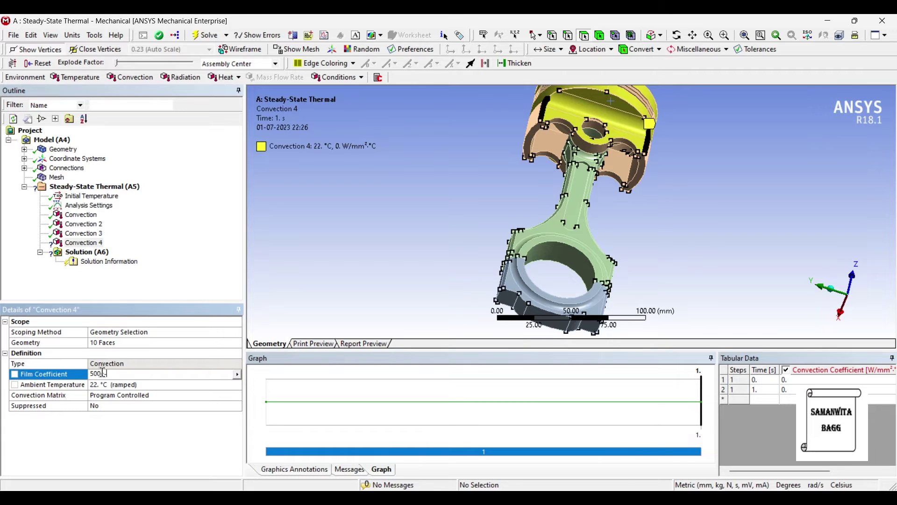
pyautogui.press('Return')
pyautogui.click(103, 385)
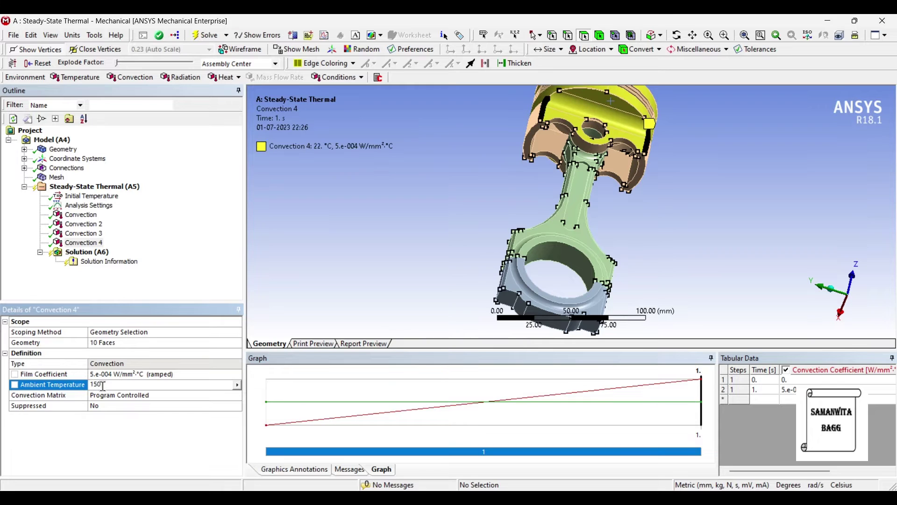
pyautogui.press('Return')
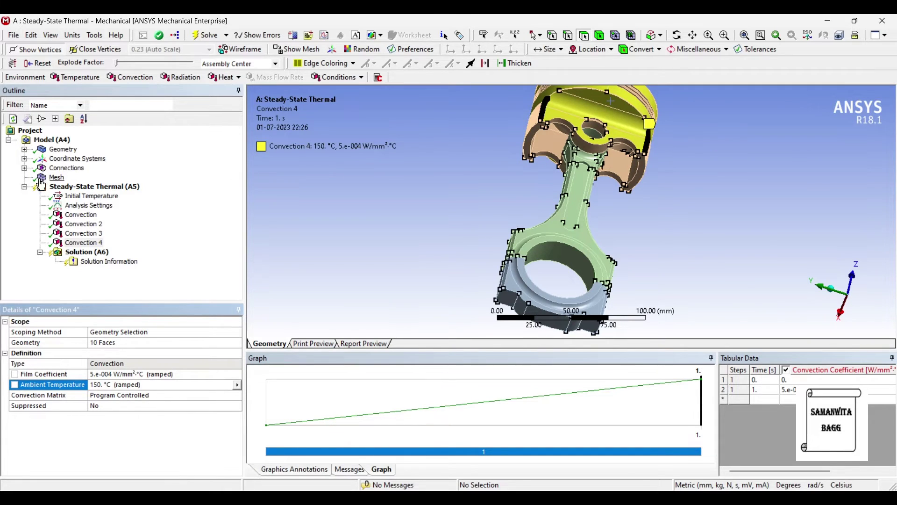
pyautogui.click(24, 150)
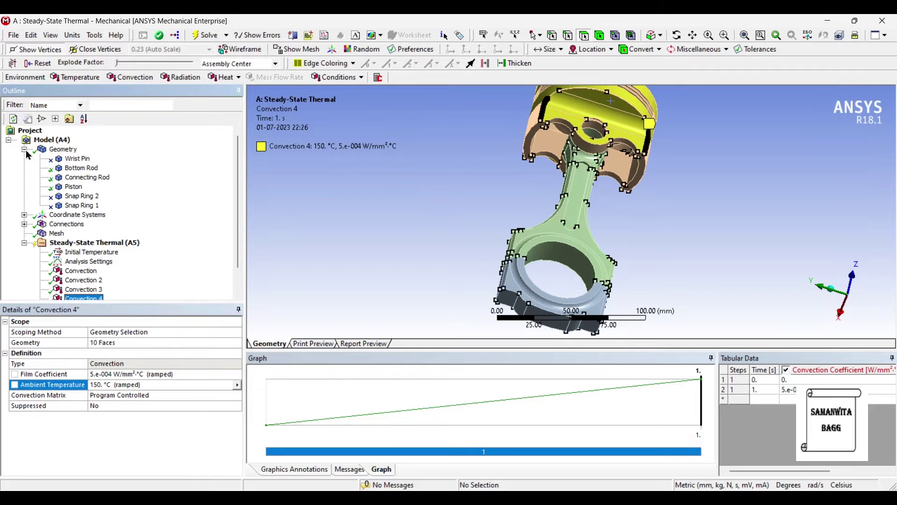
# Hide the Piston body and select the connecting rod's small-end bore face.
pyautogui.rightClick(76, 188)
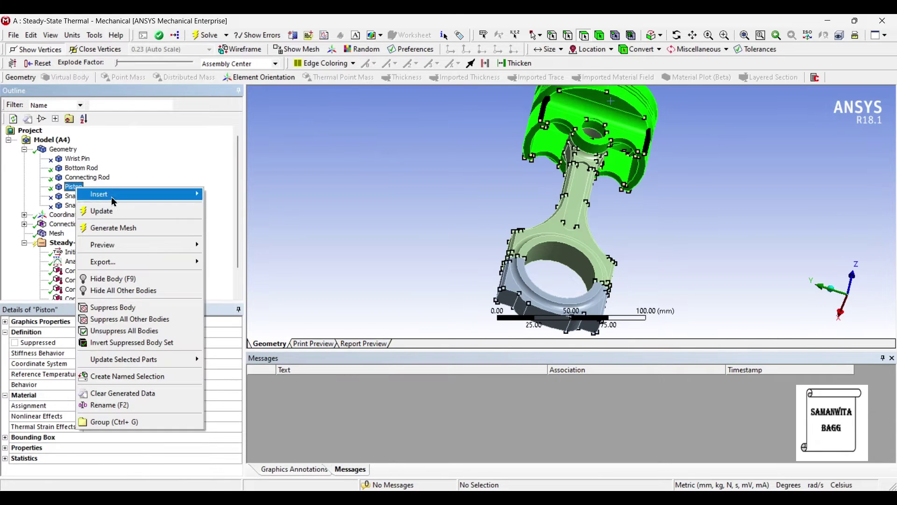
pyautogui.click(134, 281)
pyautogui.click(597, 142)
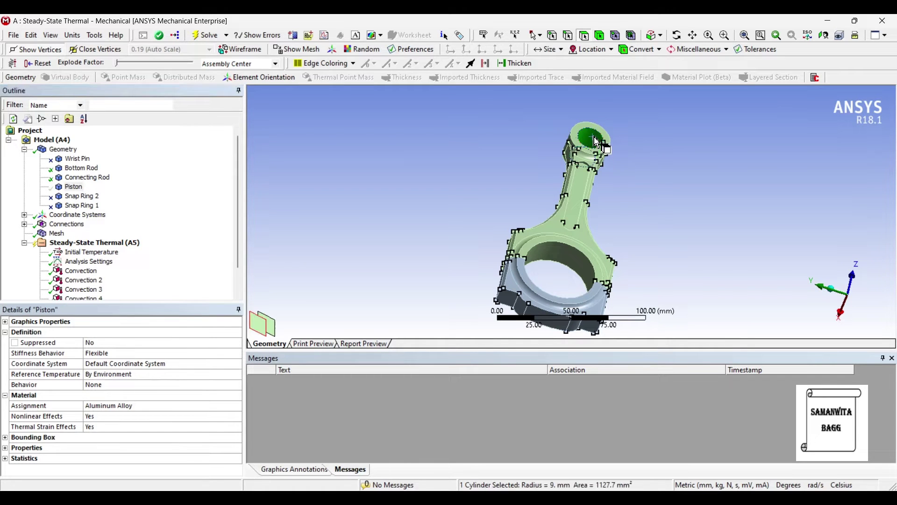
pyautogui.rightClick(596, 142)
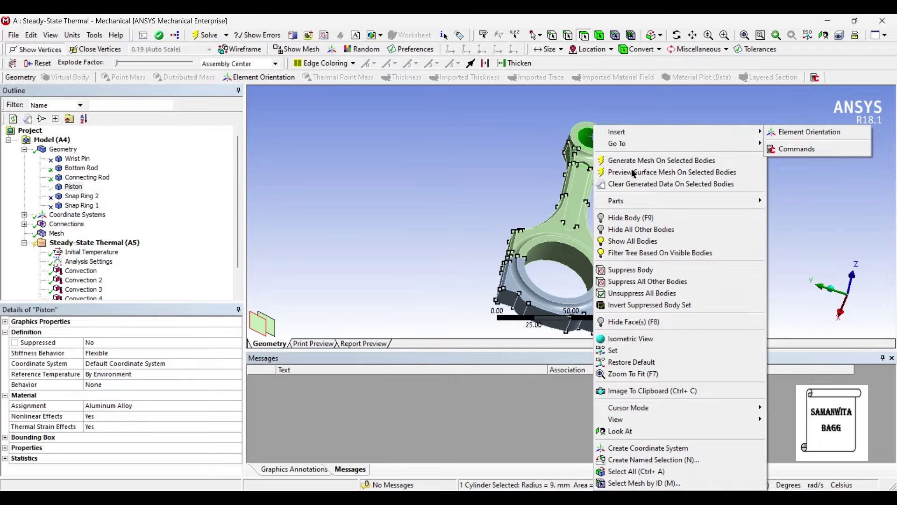
pyautogui.click(113, 248)
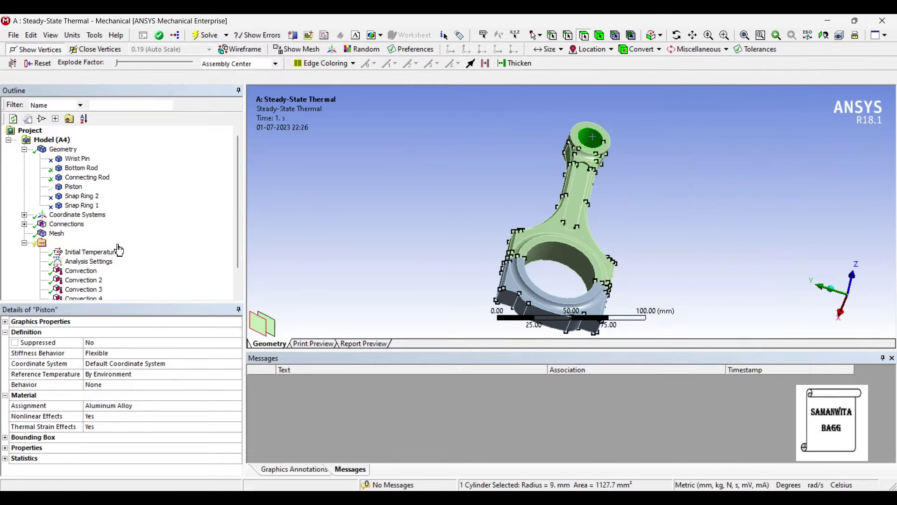
# Apply a 250 °C Temperature load to the small-end bore face.
pyautogui.rightClick(115, 244)
pyautogui.moveTo(156, 251)
pyautogui.click(284, 286)
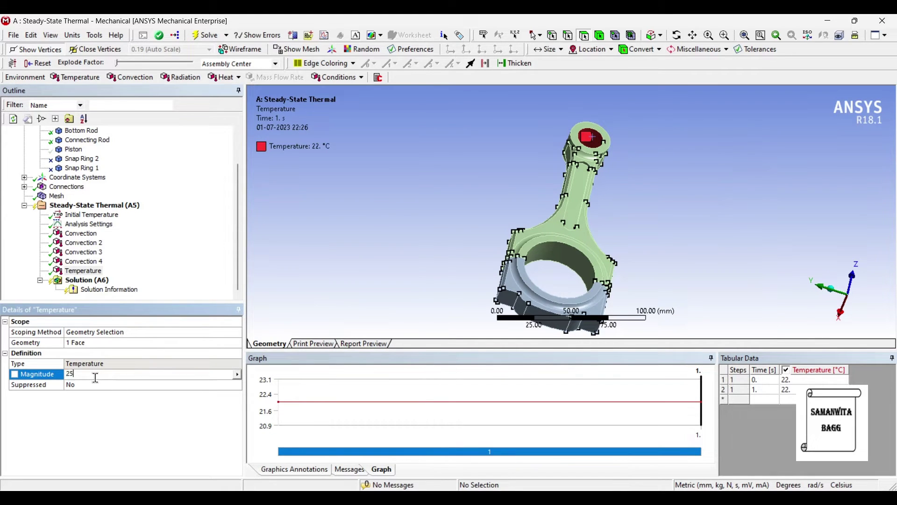
pyautogui.write('250')
pyautogui.press('Return')
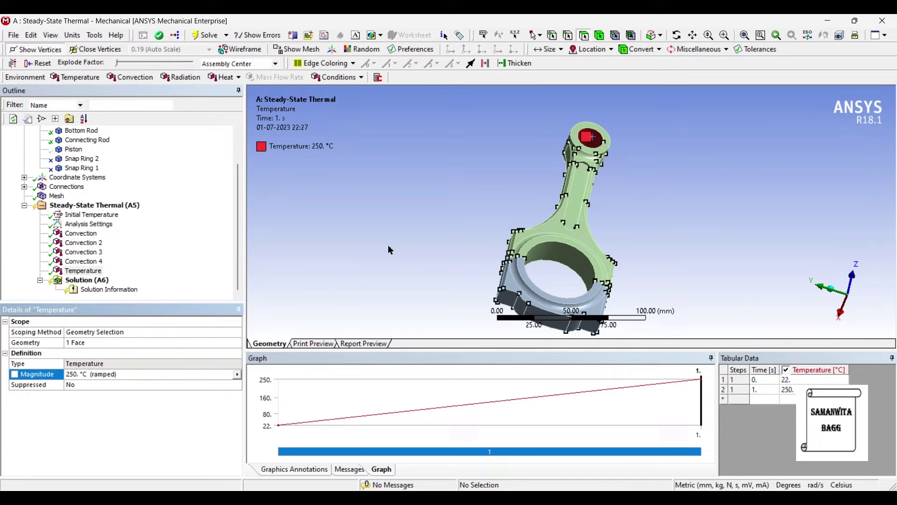
# Select the connecting rod's shank, bore-edge and big-end faces.
pyautogui.click(541, 257)
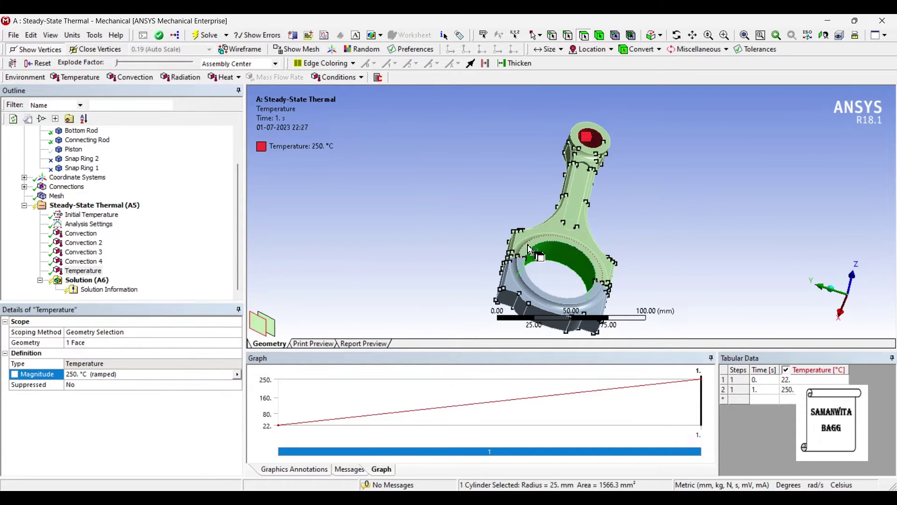
pyautogui.keyDown('ctrl'); pyautogui.click(534, 251); pyautogui.keyUp('ctrl')
pyautogui.keyDown('ctrl'); pyautogui.click(528, 245); pyautogui.keyUp('ctrl')
pyautogui.keyDown('ctrl'); pyautogui.click(527, 247); pyautogui.keyUp('ctrl')
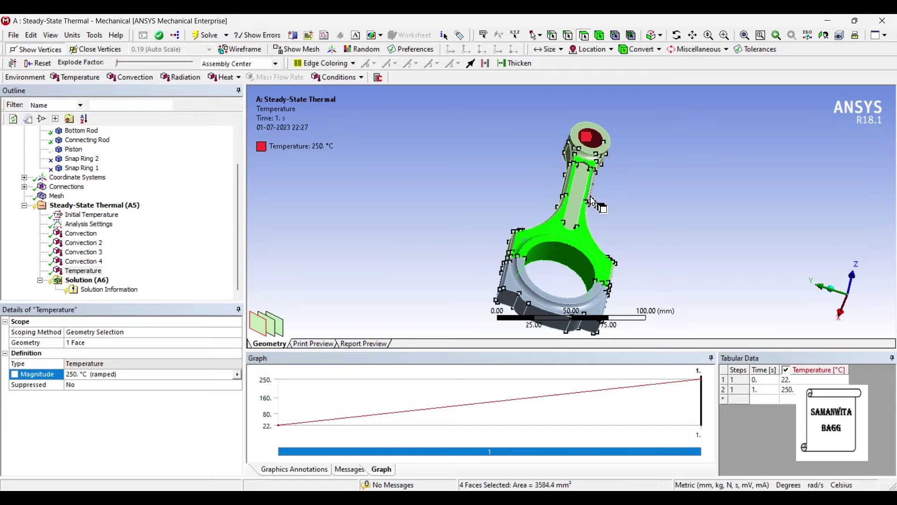
pyautogui.keyDown('ctrl'); pyautogui.click(523, 256); pyautogui.keyUp('ctrl')
pyautogui.keyDown('ctrl'); pyautogui.click(516, 282); pyautogui.keyUp('ctrl')
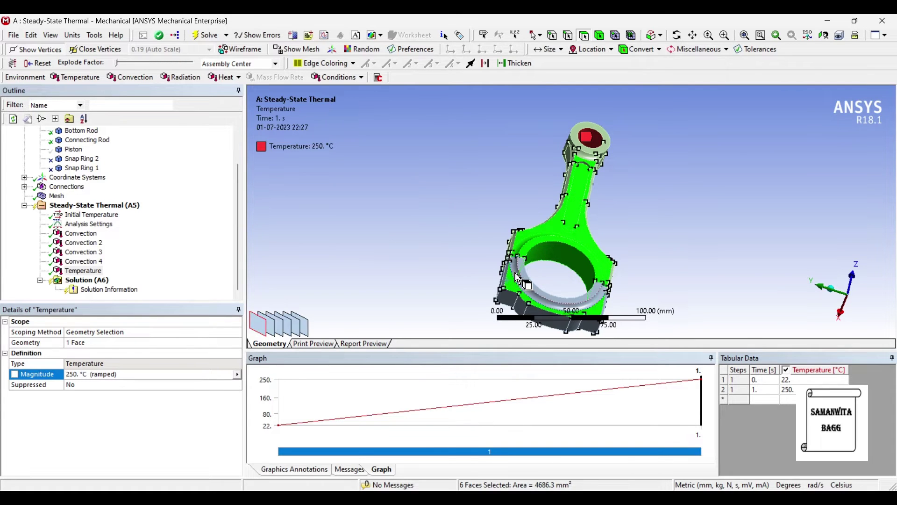
pyautogui.keyDown('ctrl'); pyautogui.click(523, 285); pyautogui.keyUp('ctrl')
pyautogui.keyDown('ctrl'); pyautogui.click(540, 289); pyautogui.keyUp('ctrl')
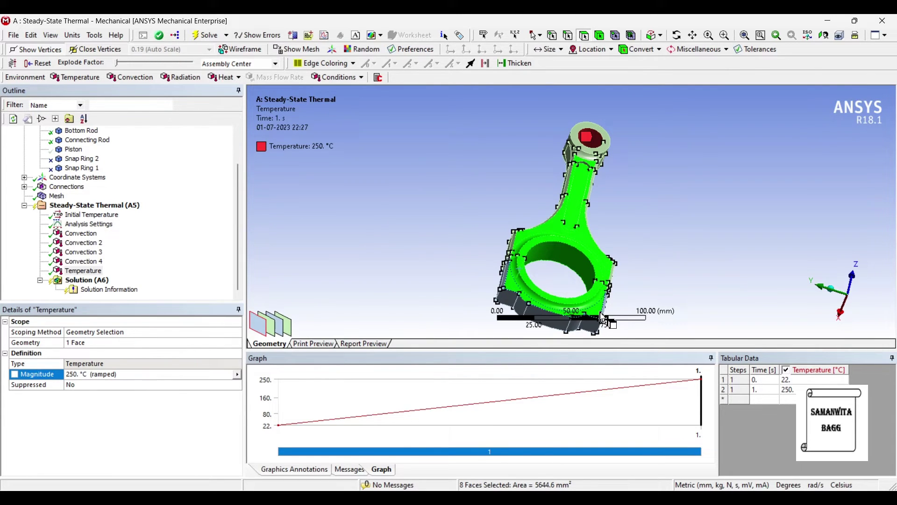
pyautogui.moveTo(543, 225); pyautogui.dragTo(565, 208, button='middle')
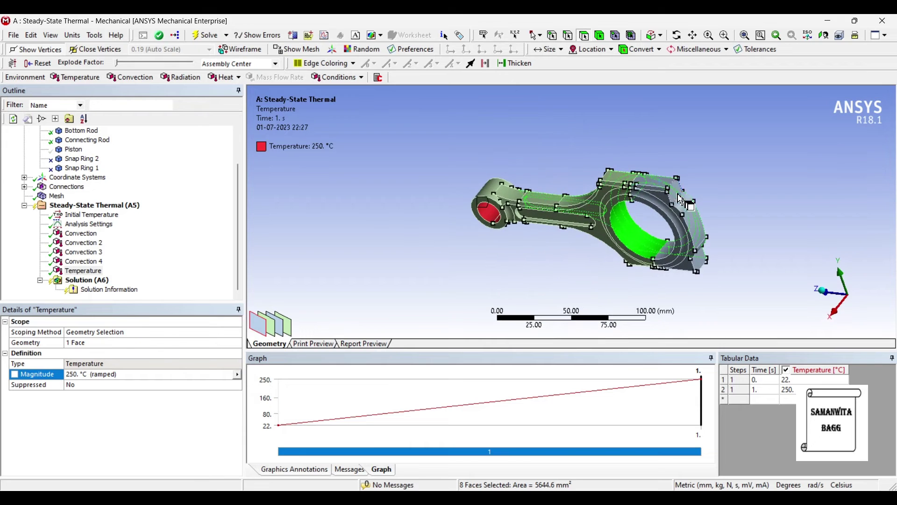
pyautogui.keyDown('ctrl'); pyautogui.click(532, 206); pyautogui.keyUp('ctrl')
pyautogui.keyDown('ctrl'); pyautogui.click(561, 211); pyautogui.keyUp('ctrl')
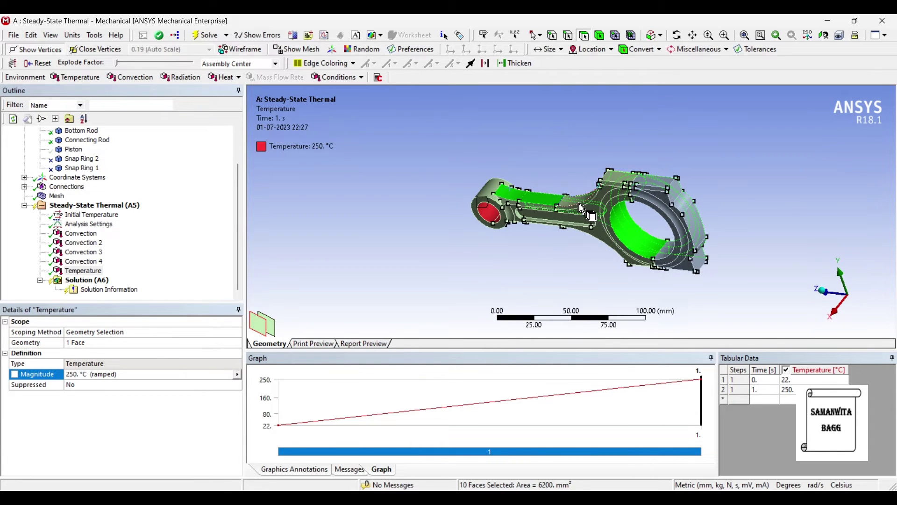
pyautogui.keyDown('ctrl'); pyautogui.click(579, 200); pyautogui.keyUp('ctrl')
pyautogui.keyDown('ctrl'); pyautogui.click(659, 186); pyautogui.keyUp('ctrl')
pyautogui.keyDown('ctrl'); pyautogui.click(664, 184); pyautogui.keyUp('ctrl')
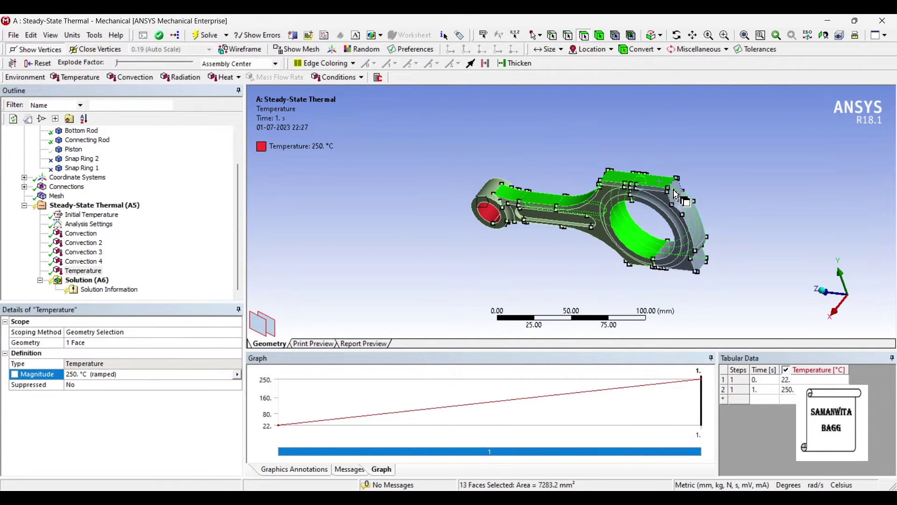
pyautogui.keyDown('ctrl'); pyautogui.click(693, 223); pyautogui.keyUp('ctrl')
pyautogui.keyDown('ctrl'); pyautogui.click(673, 263); pyautogui.keyUp('ctrl')
pyautogui.keyDown('ctrl'); pyautogui.click(648, 197); pyautogui.keyUp('ctrl')
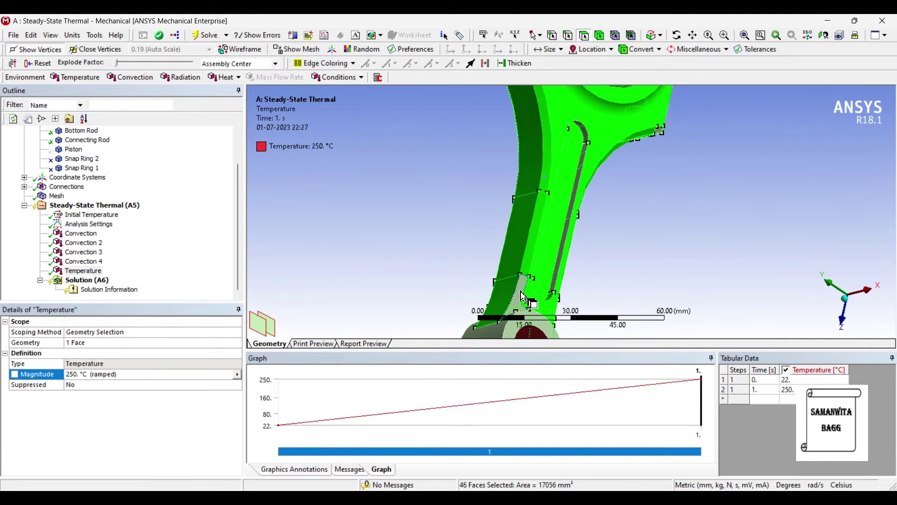
pyautogui.keyDown('ctrl'); pyautogui.click(563, 239); pyautogui.keyUp('ctrl')
# Add the slot band, top boss and lower rod faces to the selection.
pyautogui.moveTo(564, 239); pyautogui.dragTo(588, 193, button='middle')
pyautogui.keyDown('ctrl'); pyautogui.click(581, 238); pyautogui.keyUp('ctrl')
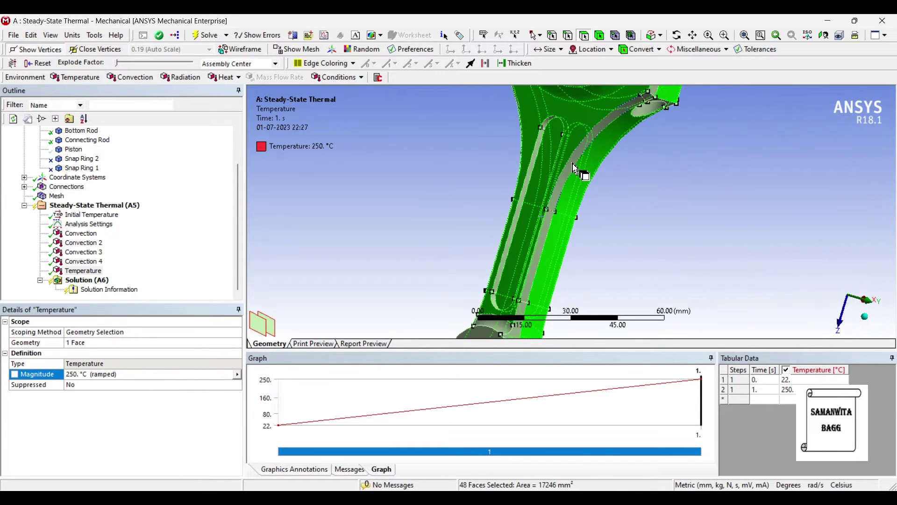
pyautogui.keyDown('ctrl'); pyautogui.click(580, 172); pyautogui.keyUp('ctrl')
pyautogui.keyDown('ctrl'); pyautogui.click(648, 117); pyautogui.keyUp('ctrl')
pyautogui.keyDown('ctrl'); pyautogui.click(656, 97); pyautogui.keyUp('ctrl')
pyautogui.keyDown('ctrl'); pyautogui.click(537, 187); pyautogui.keyUp('ctrl')
pyautogui.keyDown('ctrl'); pyautogui.click(539, 234); pyautogui.keyUp('ctrl')
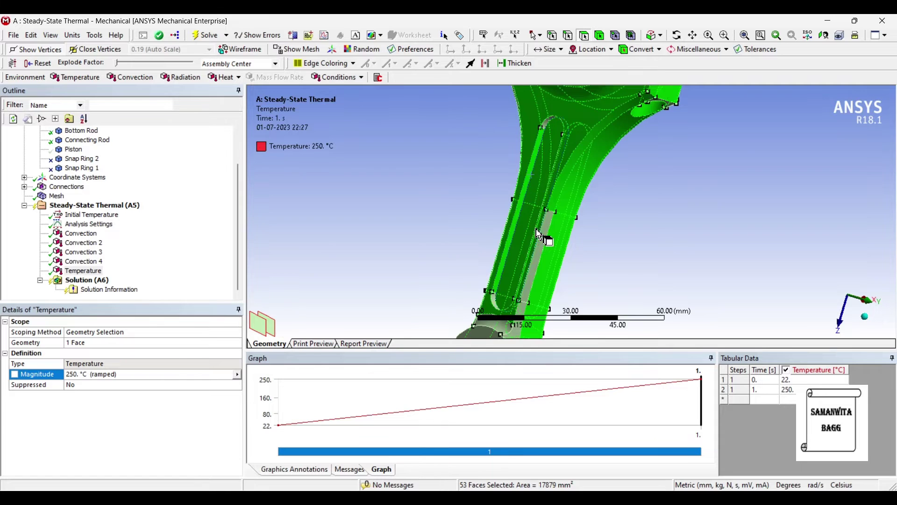
pyautogui.keyDown('ctrl'); pyautogui.click(539, 233); pyautogui.keyUp('ctrl')
pyautogui.keyDown('ctrl'); pyautogui.click(518, 335); pyautogui.keyUp('ctrl')
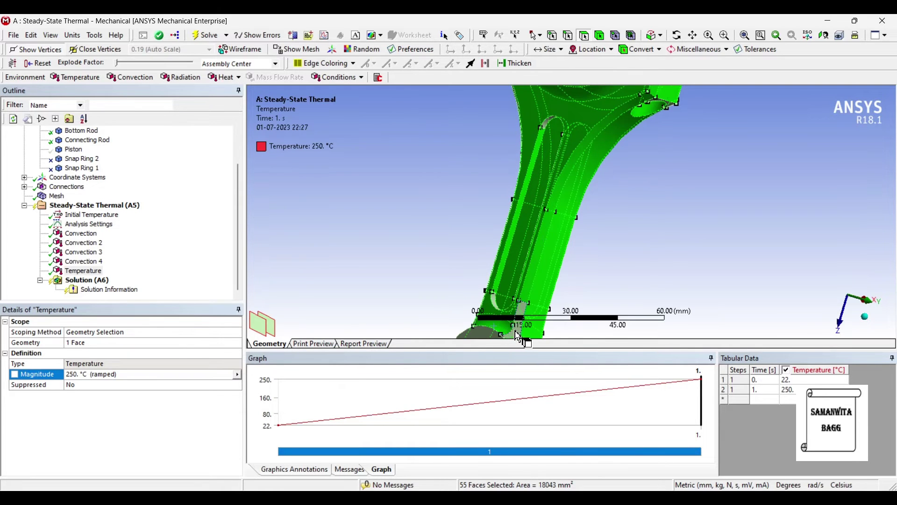
pyautogui.keyDown('ctrl'); pyautogui.click(524, 303); pyautogui.keyUp('ctrl')
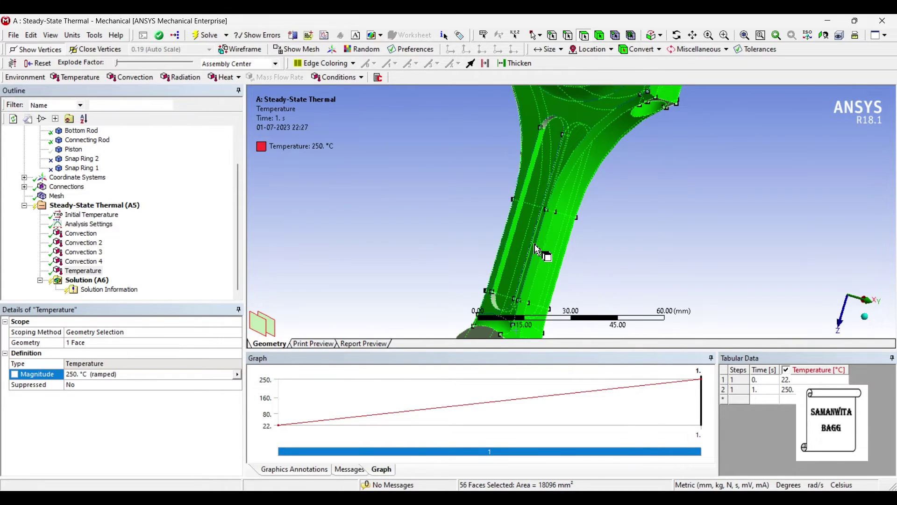
pyautogui.scroll(-5, 537, 250)
# Insert Convection 5 on the 56 selected connecting-rod faces.
pyautogui.rightClick(559, 183)
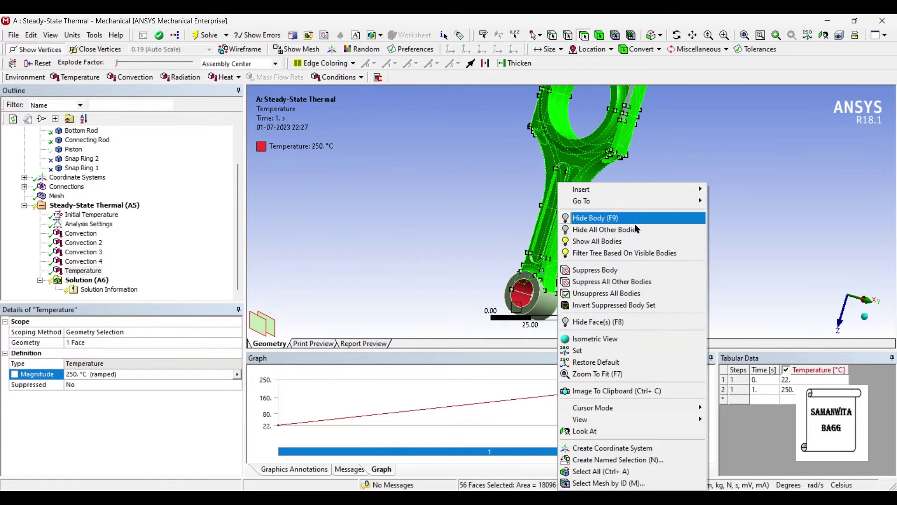
pyautogui.moveTo(640, 190)
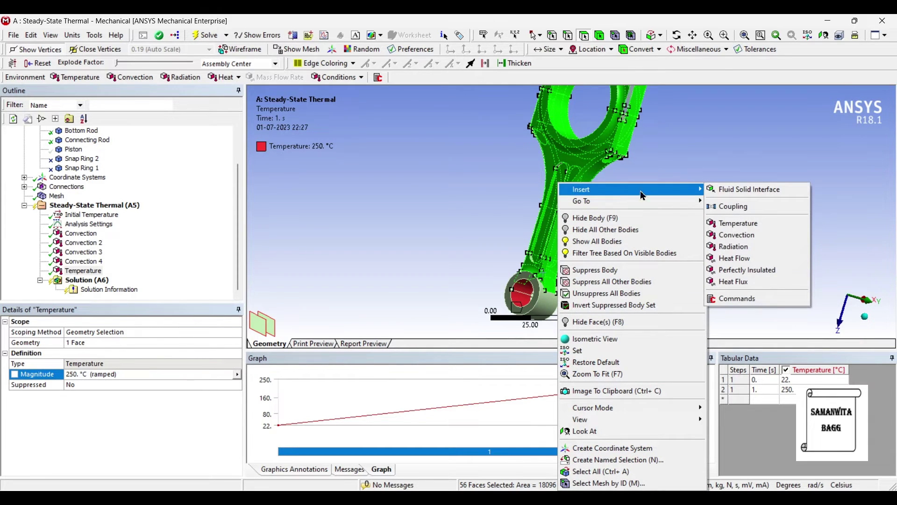
pyautogui.click(767, 236)
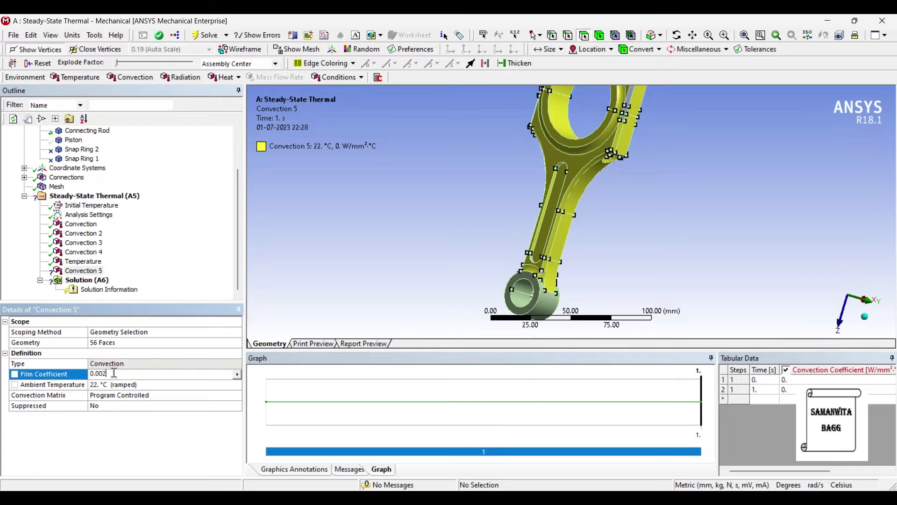
# Set Convection 5's film coefficient to 0.002 W/mm²·°C and ambient temperature to 40 °C.
pyautogui.press('Return')
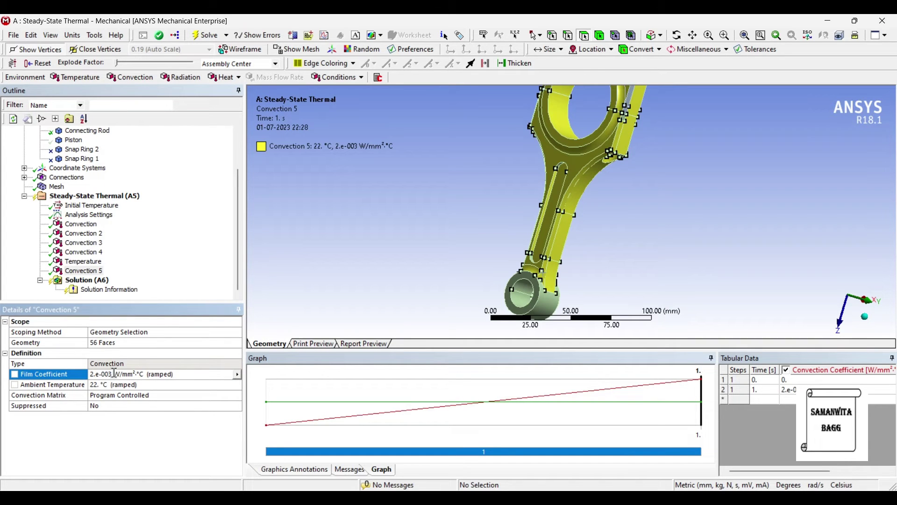
pyautogui.click(104, 384)
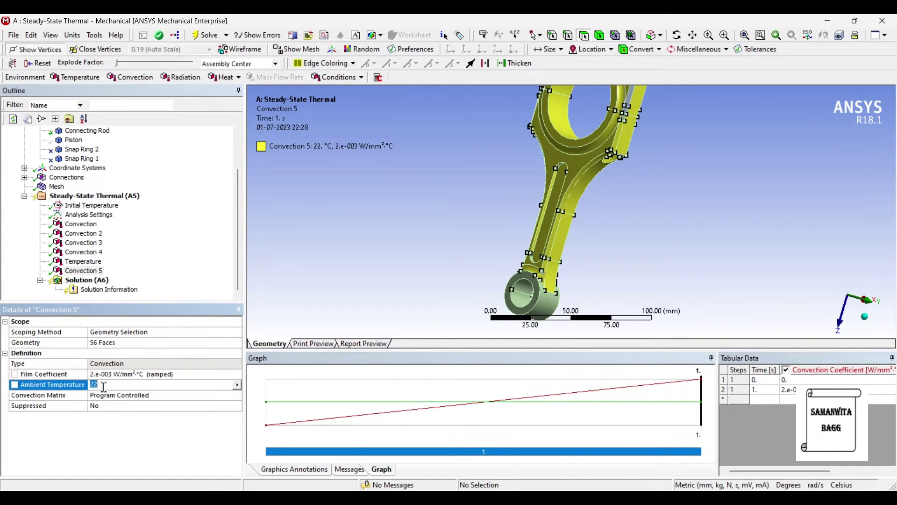
pyautogui.write('40')
pyautogui.press('Return')
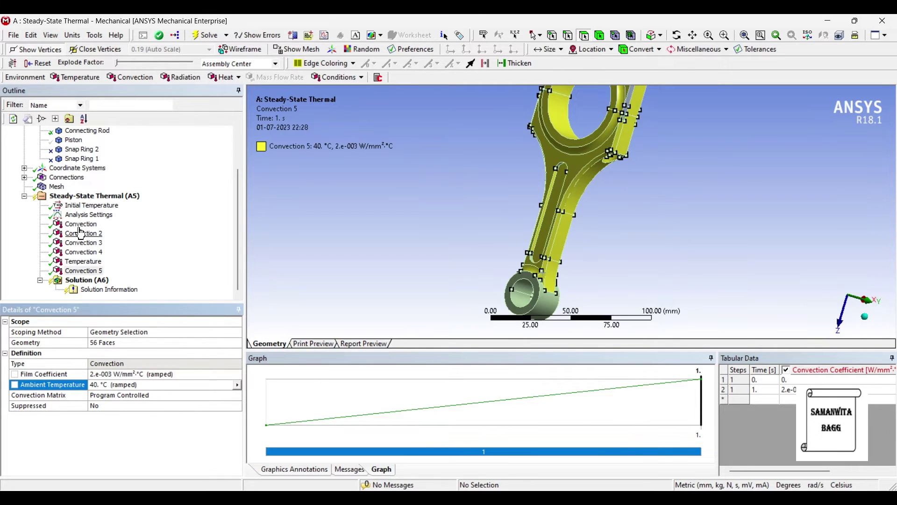
pyautogui.rightClick(74, 140)
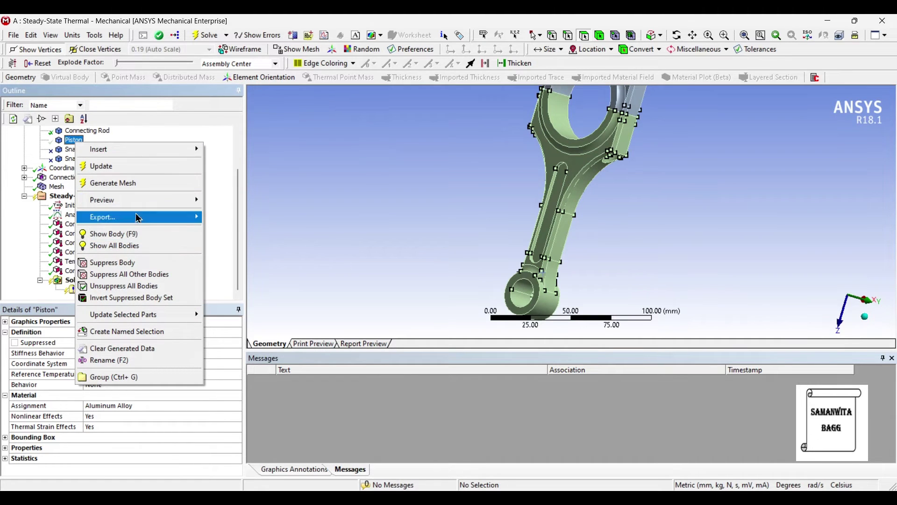
# Show the piston body again and insert a Temperature result under Solution.
pyautogui.click(139, 234)
pyautogui.moveTo(489, 248); pyautogui.dragTo(569, 273, button='middle')
pyautogui.scroll(-2, 568, 272)
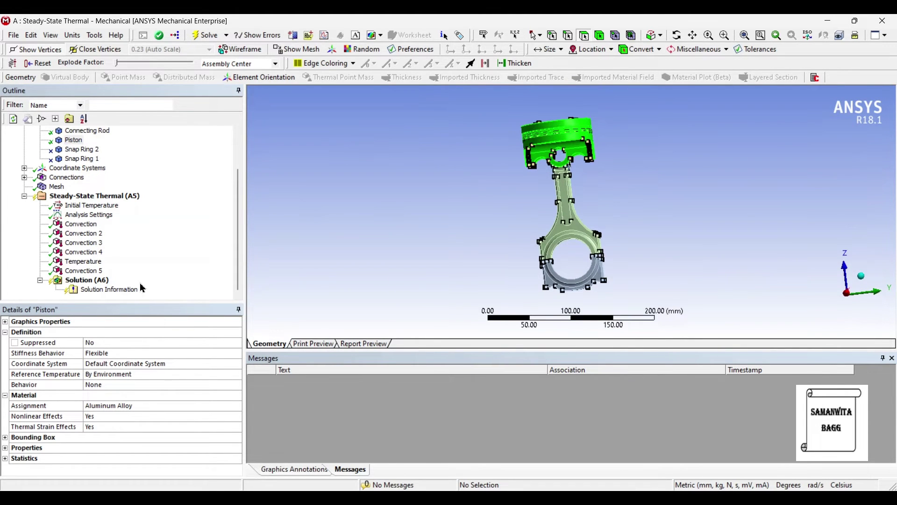
pyautogui.click(104, 281)
pyautogui.rightClick(101, 279)
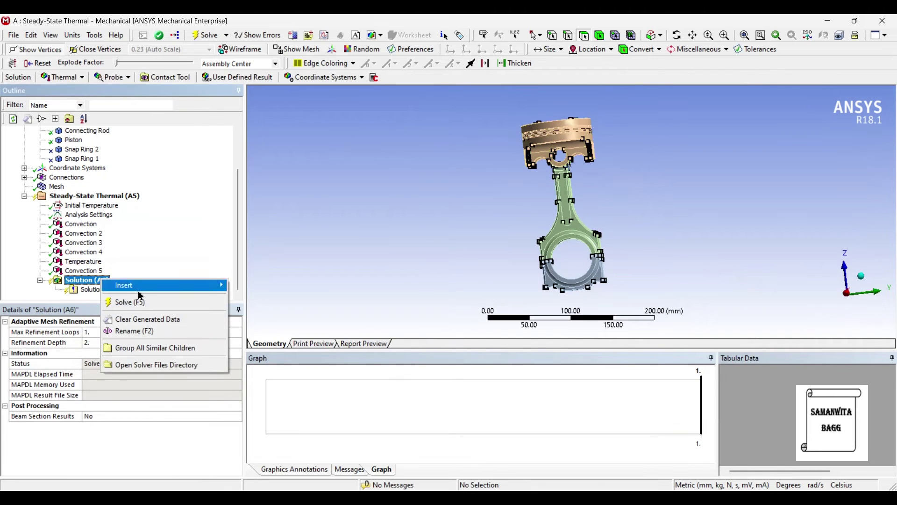
pyautogui.moveTo(144, 286)
pyautogui.moveTo(281, 285)
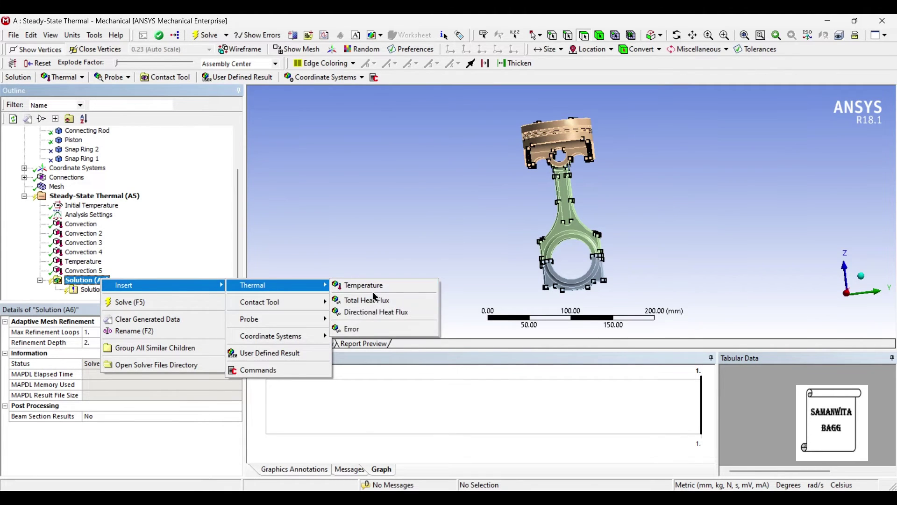
pyautogui.click(339, 288)
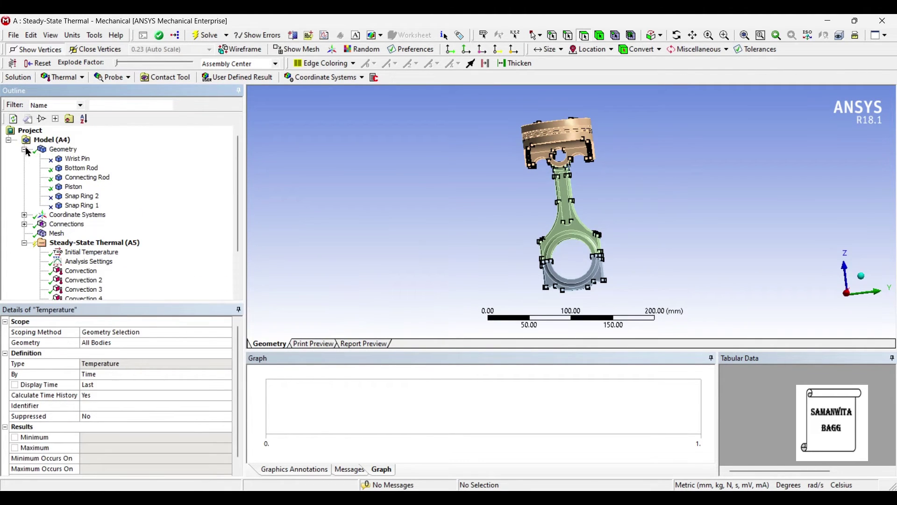
# Insert a Total Heat Flux result under Solution (A6).
pyautogui.click(23, 150)
pyautogui.rightClick(96, 271)
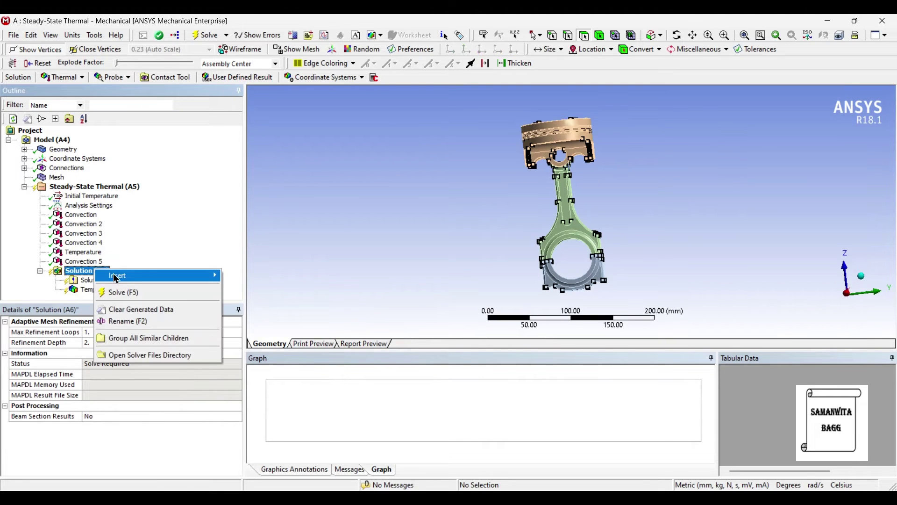
pyautogui.moveTo(116, 279)
pyautogui.moveTo(265, 280)
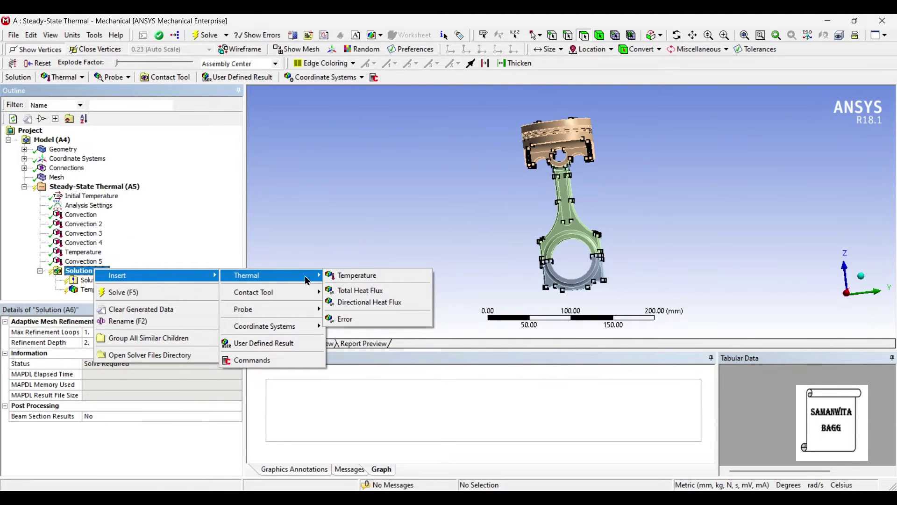
pyautogui.click(355, 291)
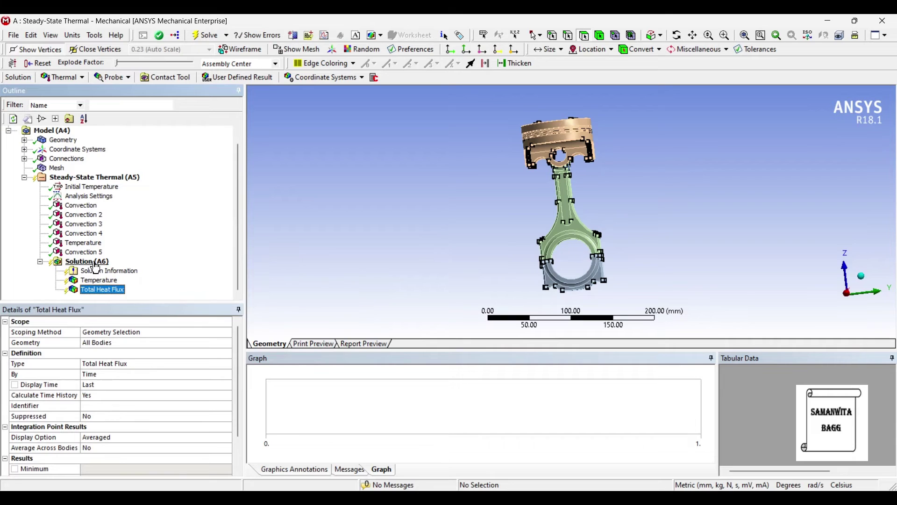
pyautogui.click(95, 263)
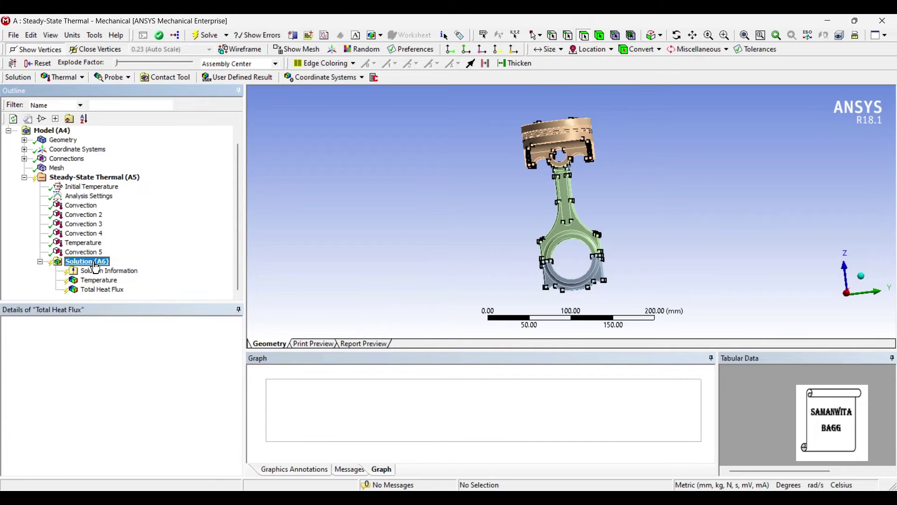
# Solve the thermal analysis and view the Temperature contour ranging 40.011–250 °C.
pyautogui.click(206, 39)
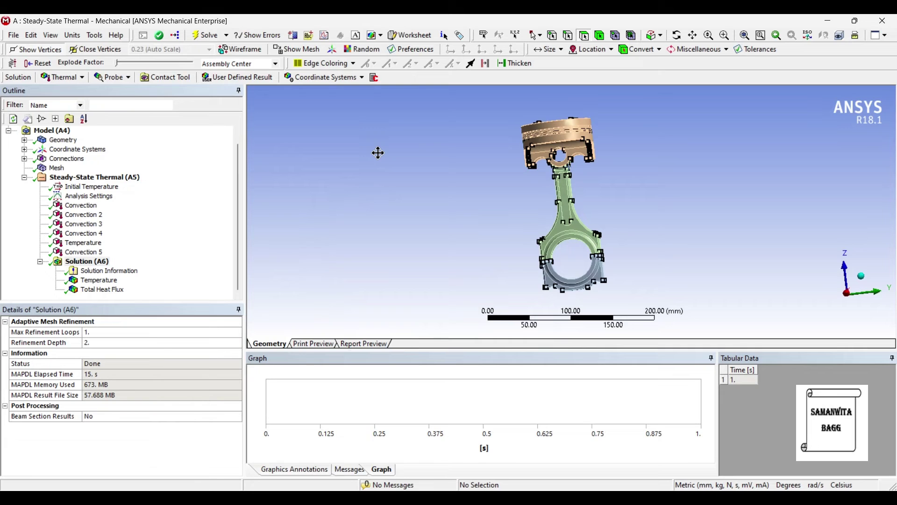
pyautogui.click(99, 279)
# Rotate the assembly and set the contour display to No WireFrame.
pyautogui.moveTo(557, 216); pyautogui.dragTo(511, 210)
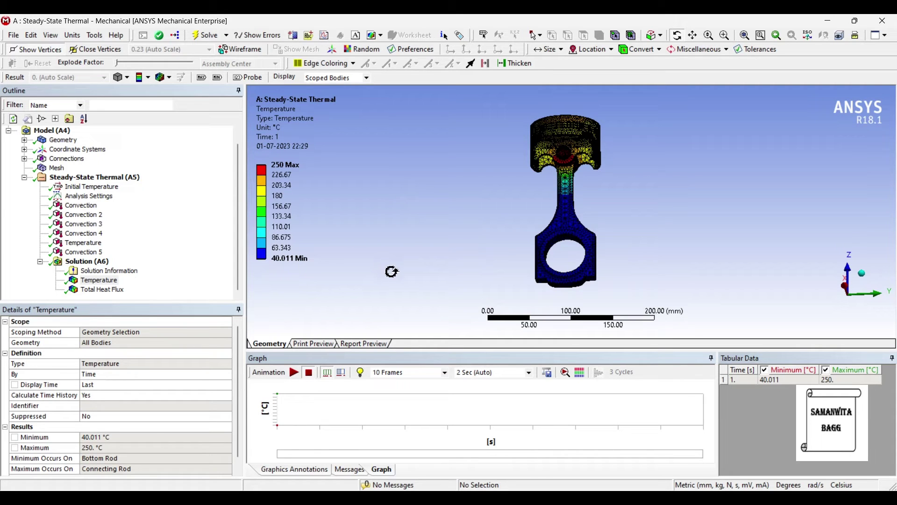
pyautogui.moveTo(601, 237); pyautogui.dragTo(603, 250)
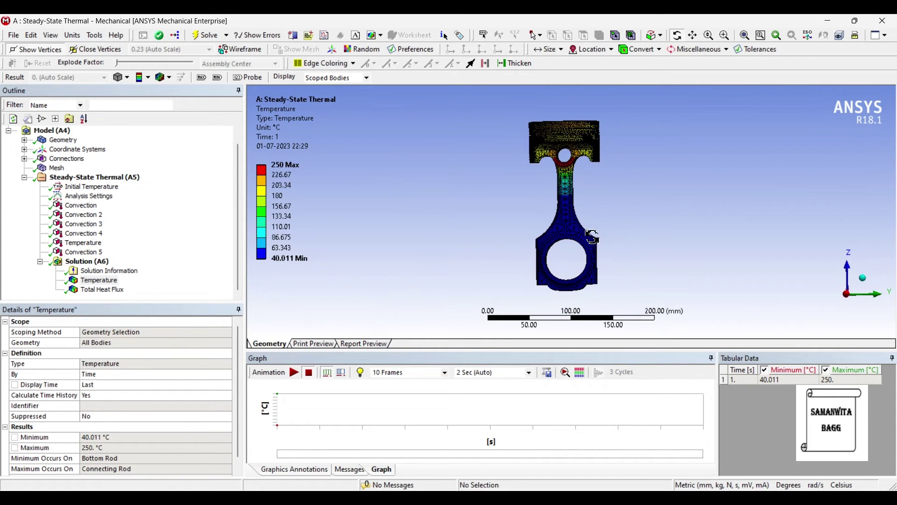
pyautogui.click(168, 78)
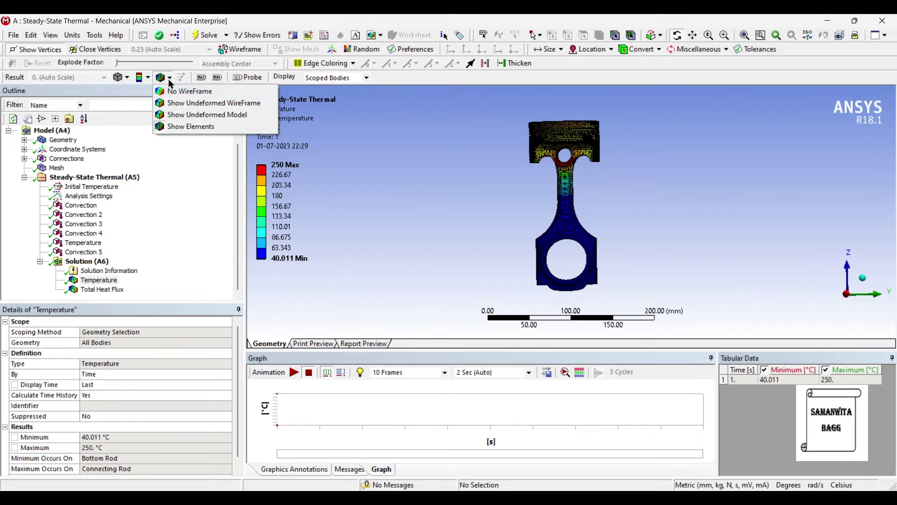
pyautogui.click(176, 93)
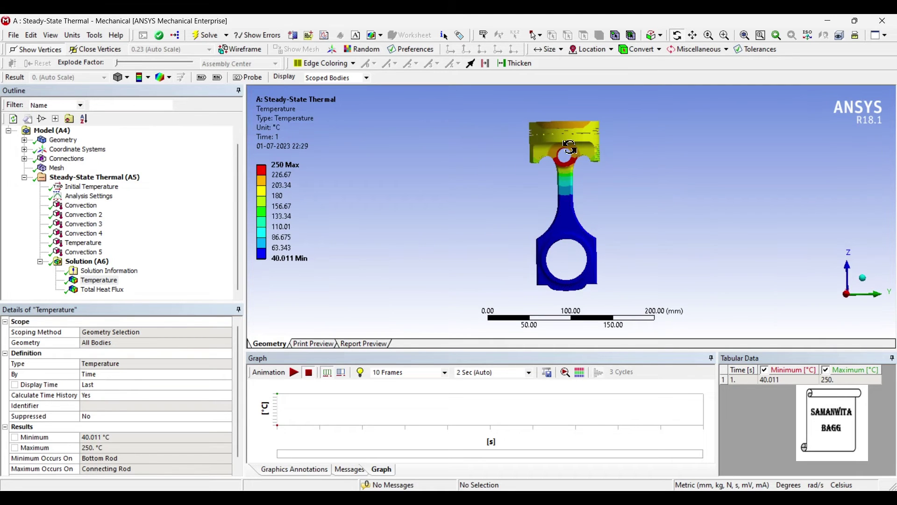
# Play the temperature result animation, then stop it.
pyautogui.moveTo(627, 173)
pyautogui.mouseDown()
pyautogui.moveTo(635, 204)
pyautogui.moveTo(630, 159)
pyautogui.mouseUp()
pyautogui.scroll(2, 607, 181)
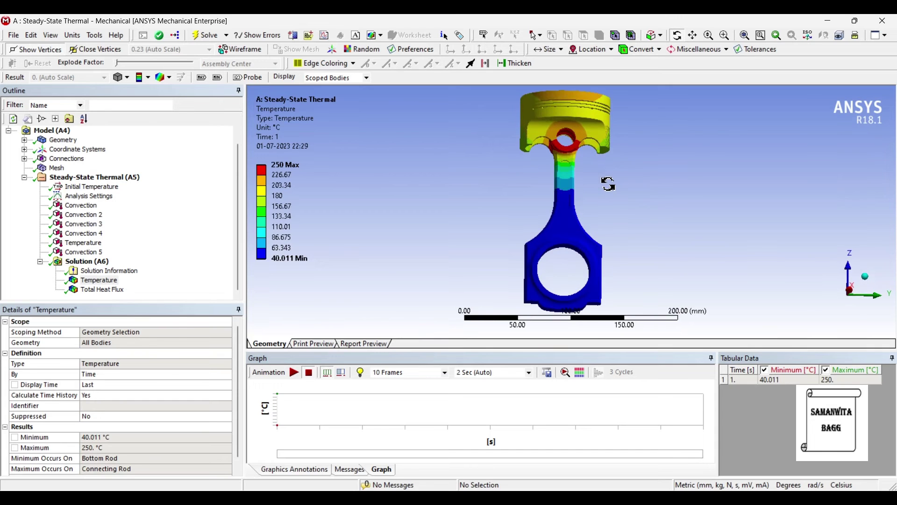
pyautogui.click(293, 372)
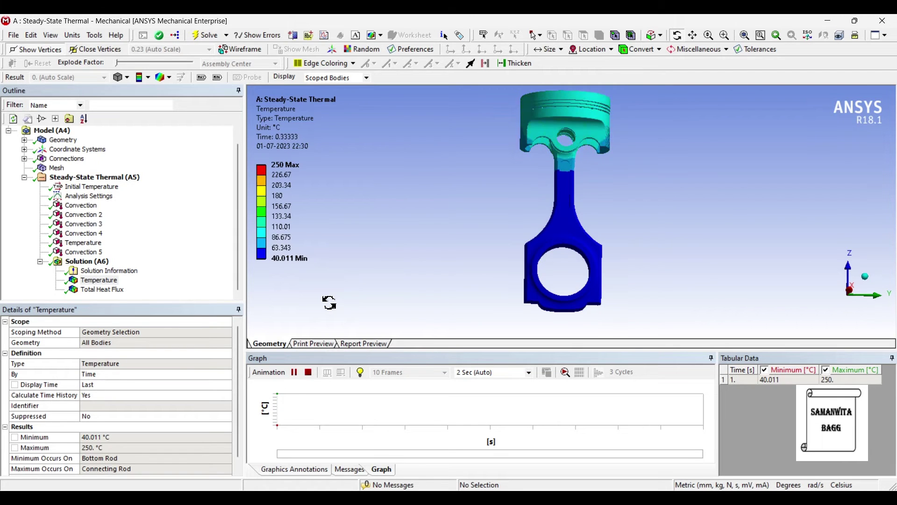
pyautogui.click(294, 373)
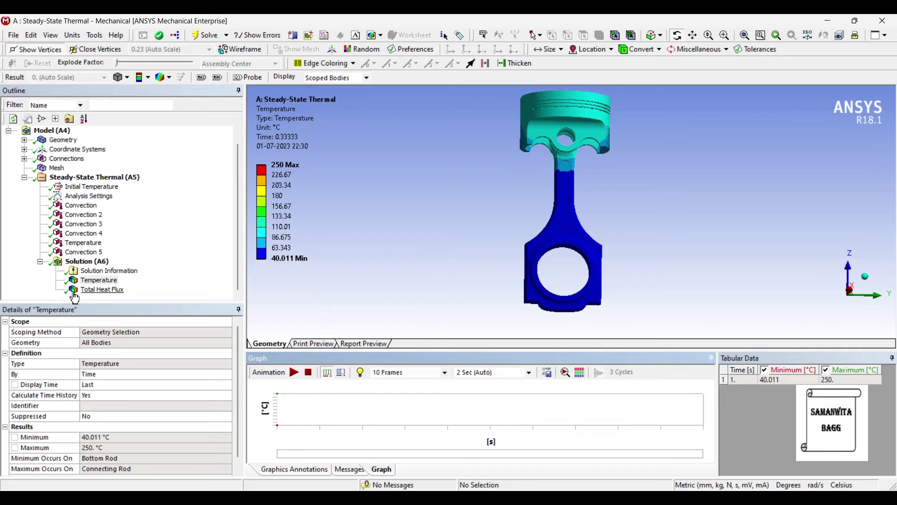
# Display Total Heat Flux, zoom onto the rod's small end and probe it (1.1619 W/mm²).
pyautogui.click(99, 289)
pyautogui.moveTo(533, 226); pyautogui.dragTo(484, 249)
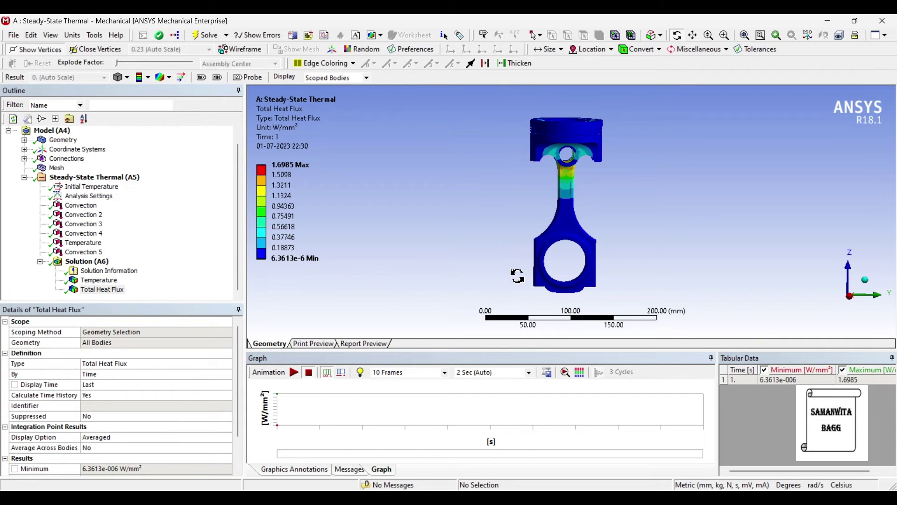
pyautogui.moveTo(494, 290)
pyautogui.mouseDown()
pyautogui.moveTo(487, 299)
pyautogui.moveTo(494, 274)
pyautogui.mouseUp()
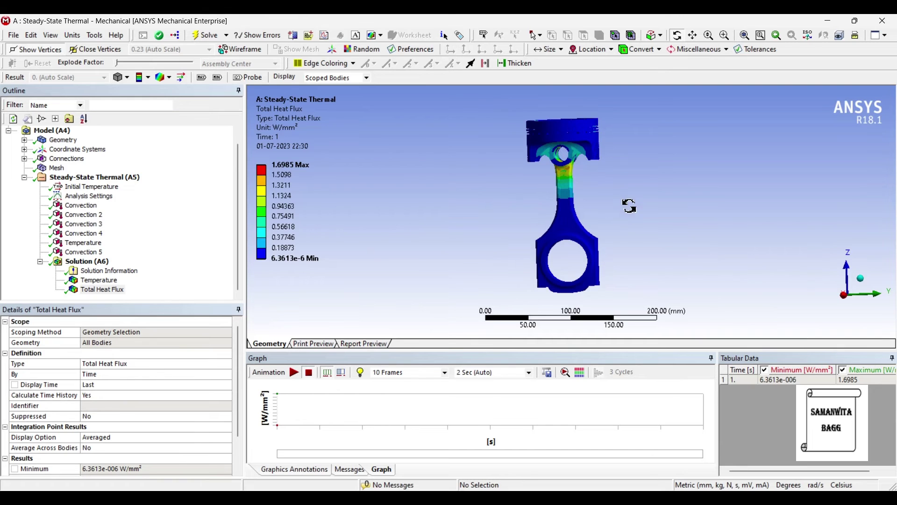
pyautogui.moveTo(628, 201); pyautogui.dragTo(640, 177)
pyautogui.scroll(2, 635, 182)
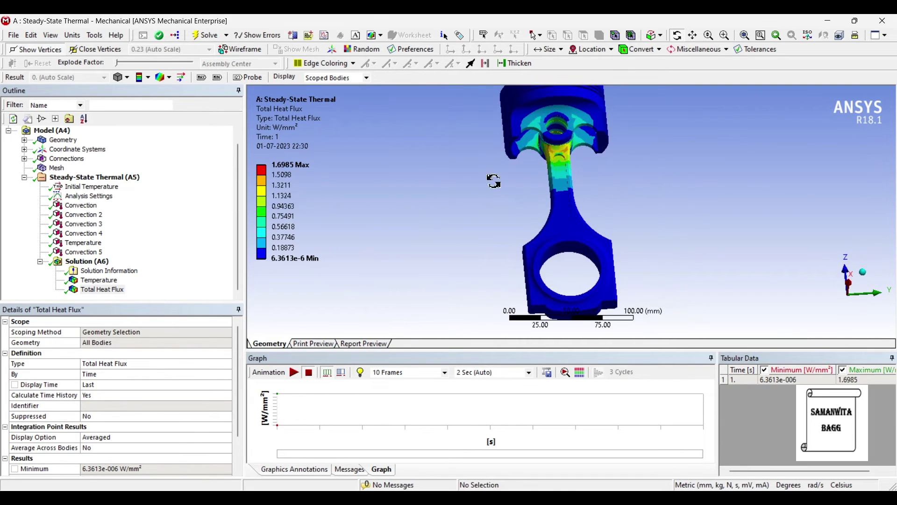
pyautogui.scroll(2, 549, 172)
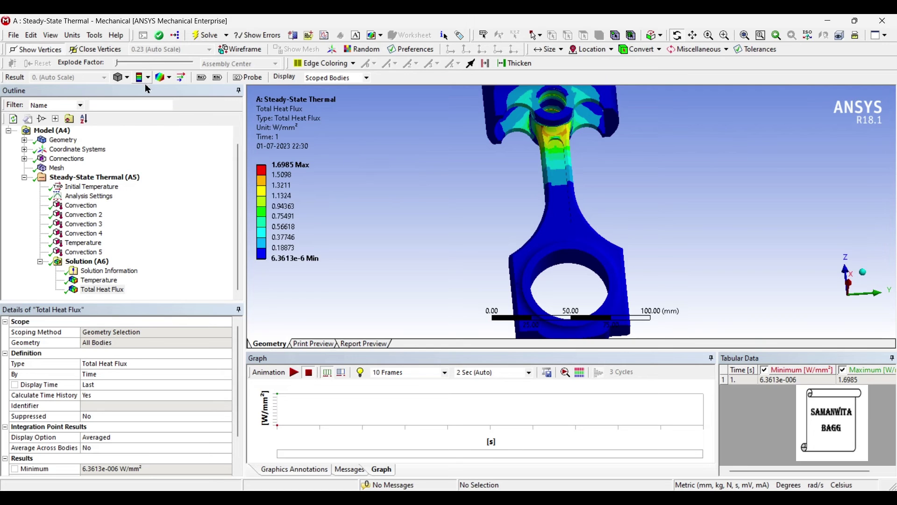
pyautogui.scroll(1, 557, 160)
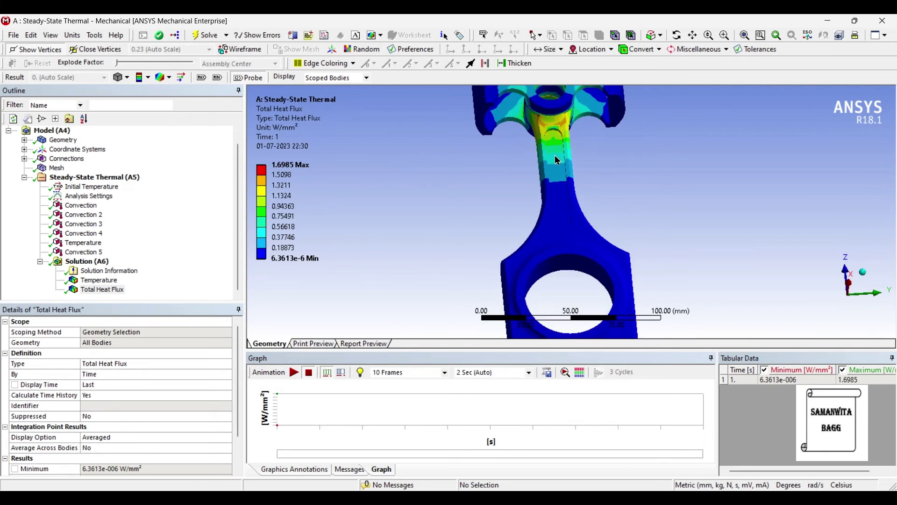
pyautogui.scroll(1, 545, 111)
pyautogui.click(540, 120)
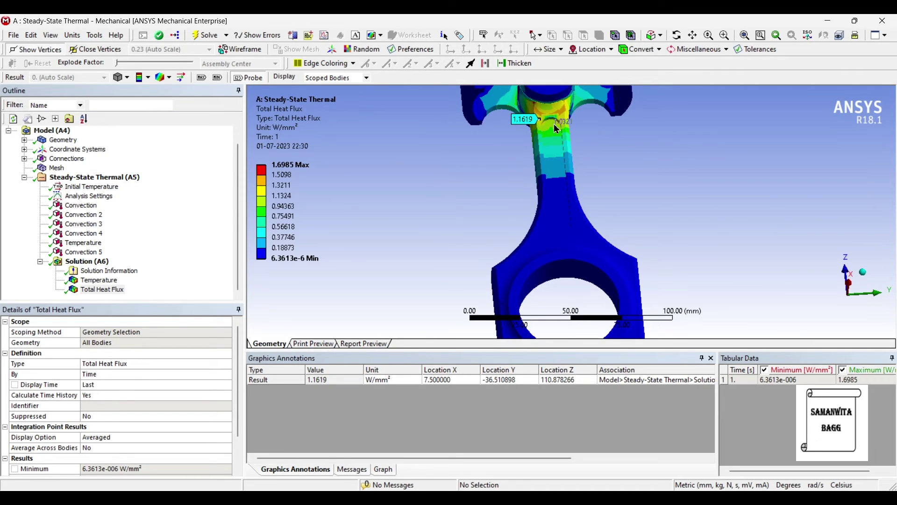
# Probe heat flux partway down the rod, zoom out, and delete all probe annotations.
pyautogui.click(556, 208)
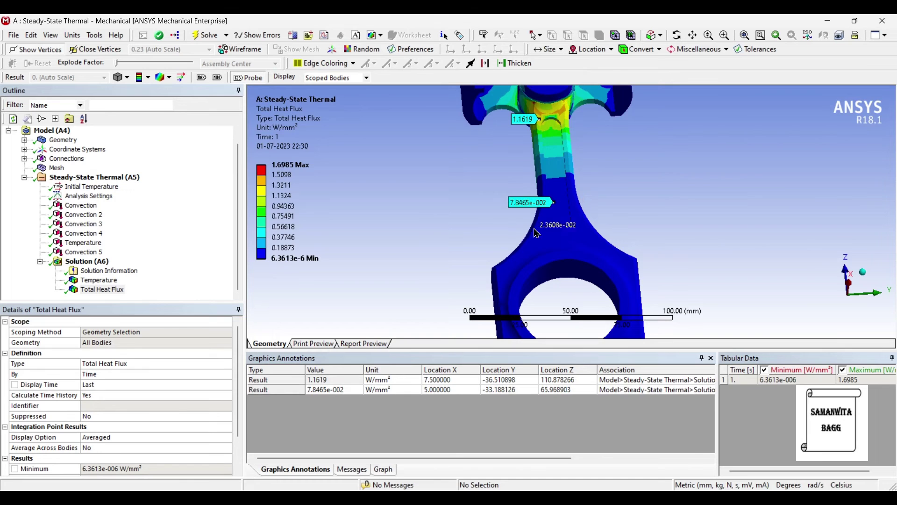
pyautogui.moveTo(574, 274); pyautogui.dragTo(516, 291, button='middle')
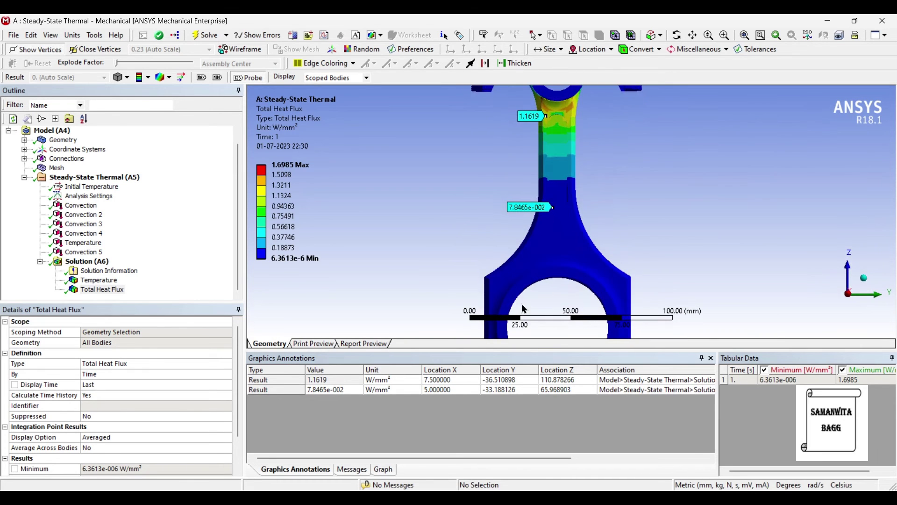
pyautogui.scroll(-1, 516, 290)
pyautogui.scroll(-1, 514, 283)
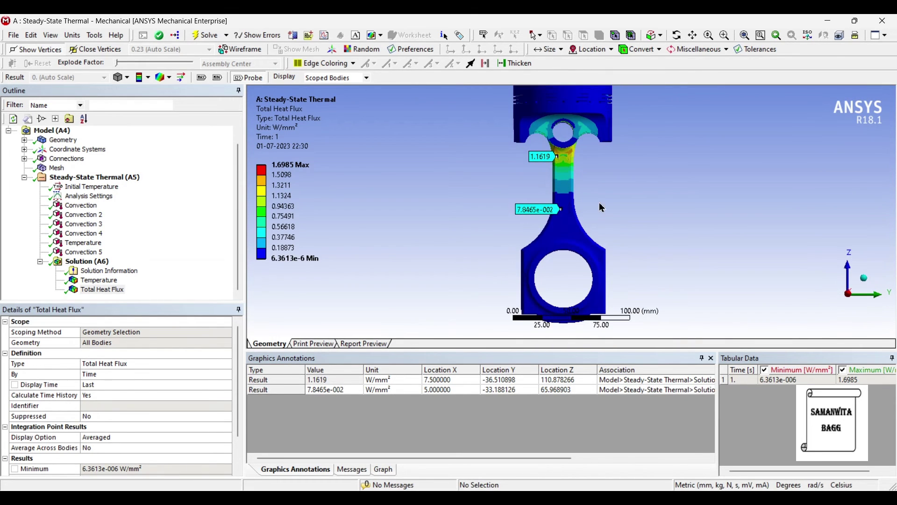
pyautogui.scroll(-1, 601, 205)
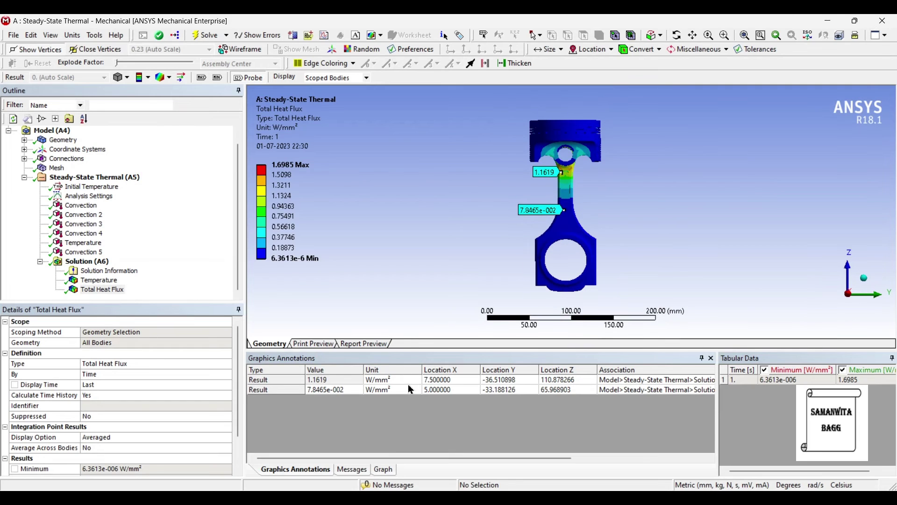
pyautogui.rightClick(358, 380)
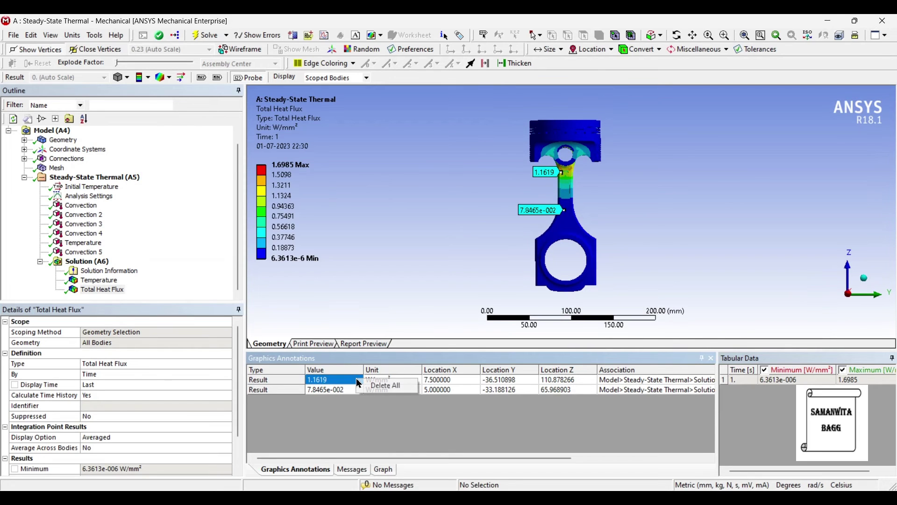
pyautogui.click(384, 385)
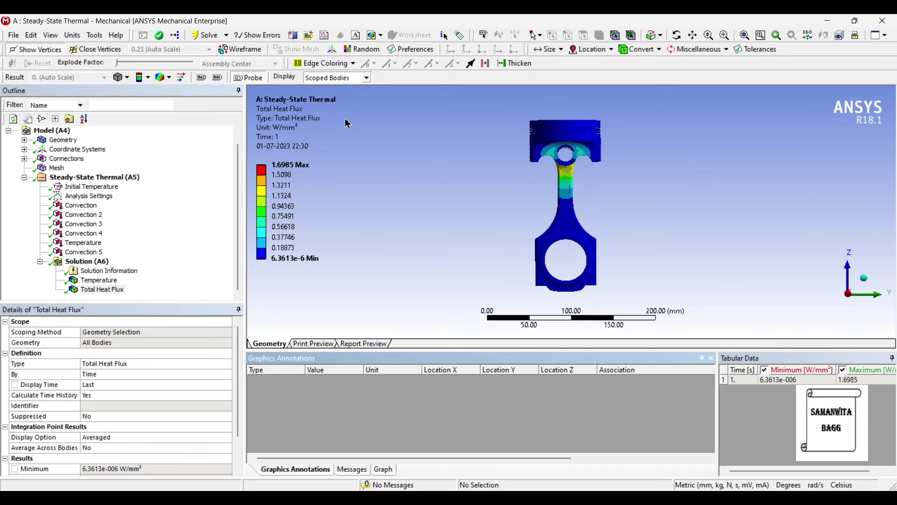
# Show the Max and Min heat flux markers, rotate, then hide them and reopen the Graph.
pyautogui.click(243, 78)
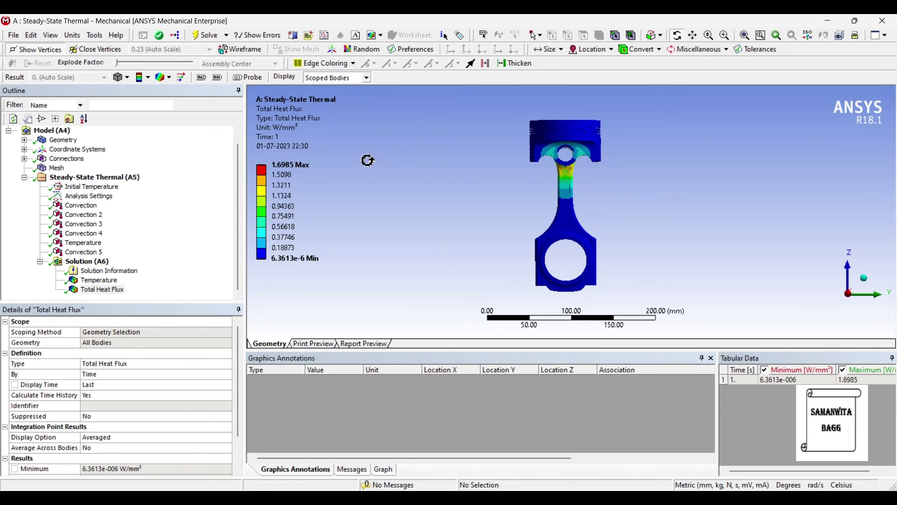
pyautogui.click(201, 78)
pyautogui.click(218, 78)
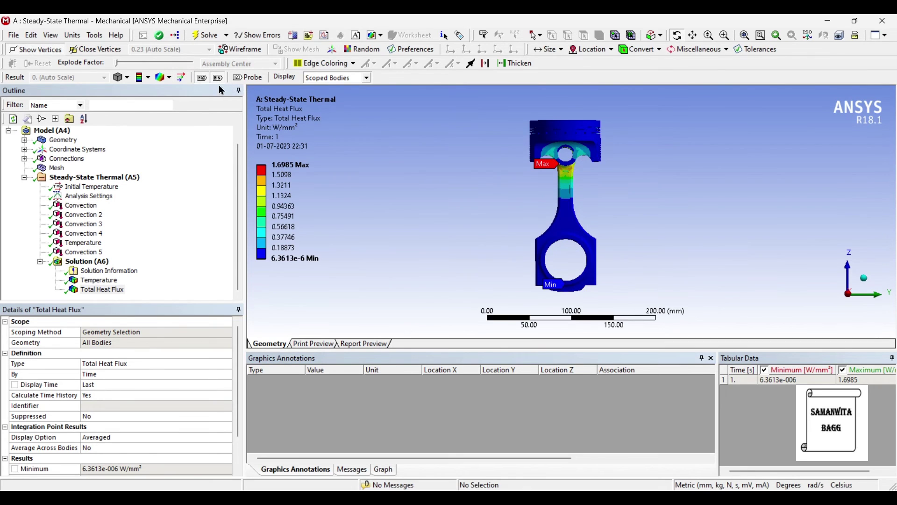
pyautogui.moveTo(494, 144); pyautogui.dragTo(509, 208)
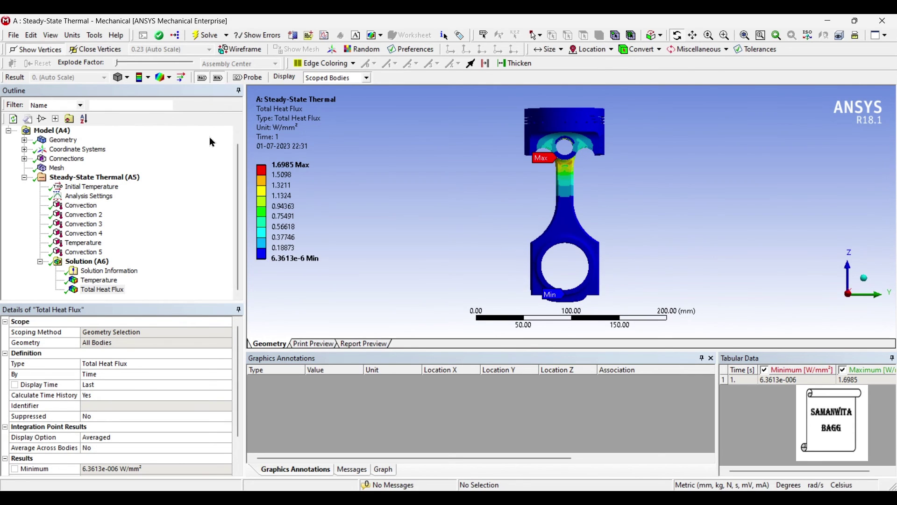
pyautogui.click(202, 78)
pyautogui.click(218, 78)
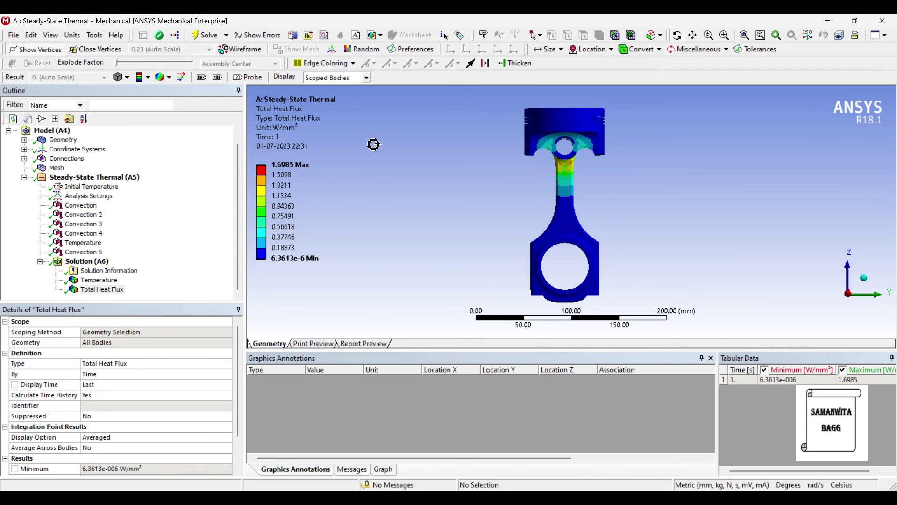
pyautogui.scroll(-1, 463, 168)
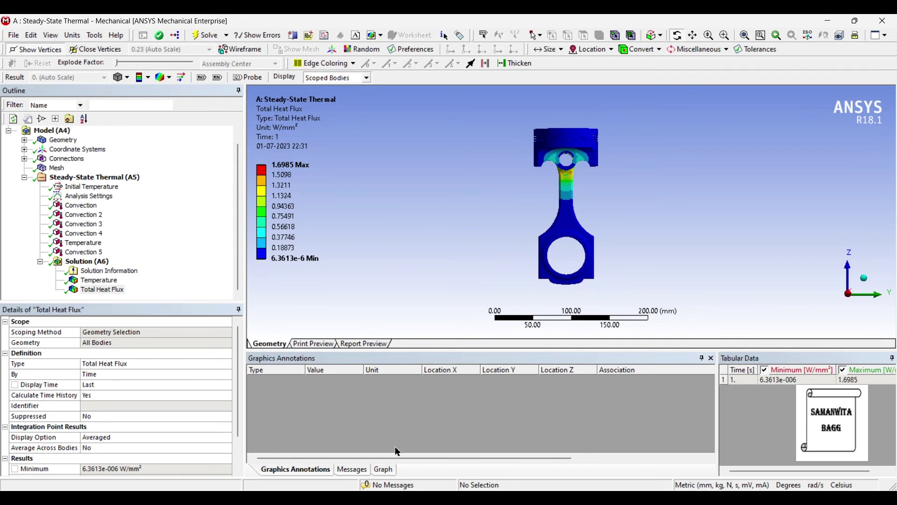
pyautogui.click(383, 469)
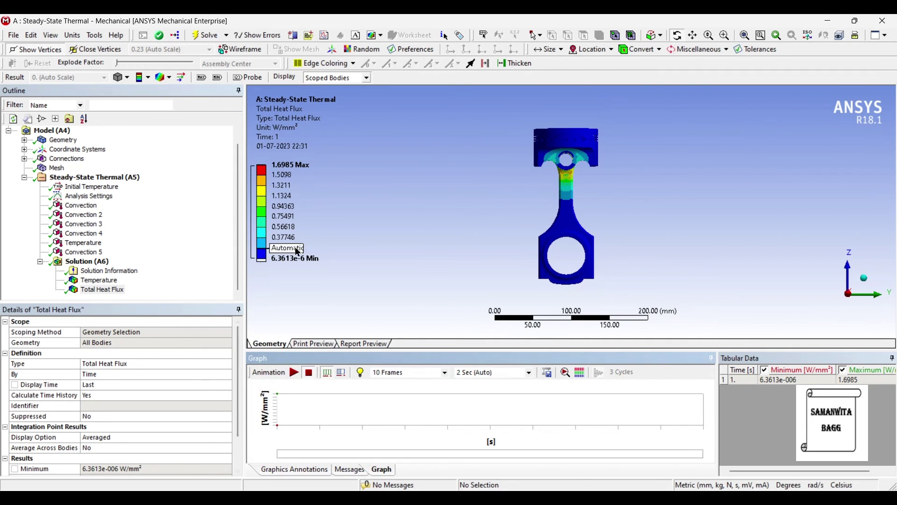